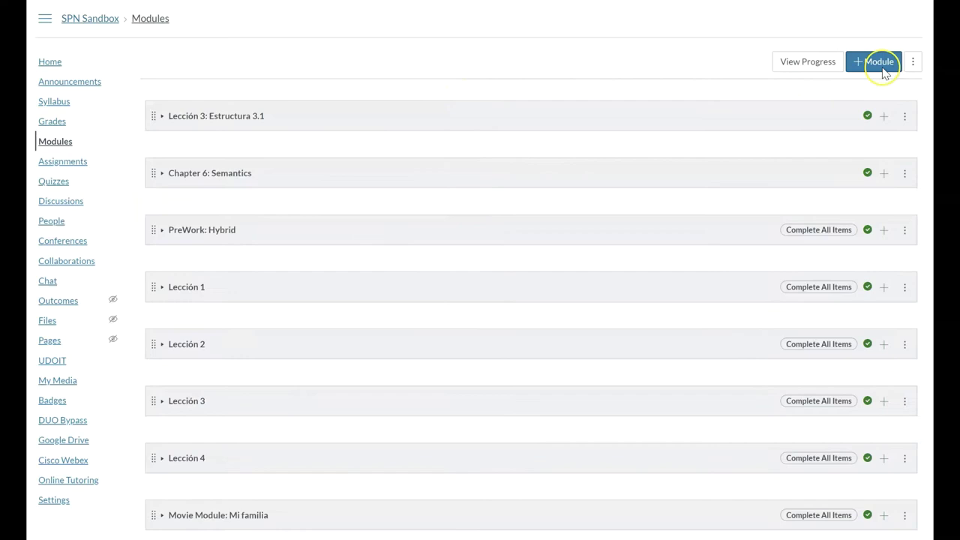
Add a new course module named 'Sections 1.1 and 1.2'.
{"action": "left_click", "coordinate": [876, 65]}
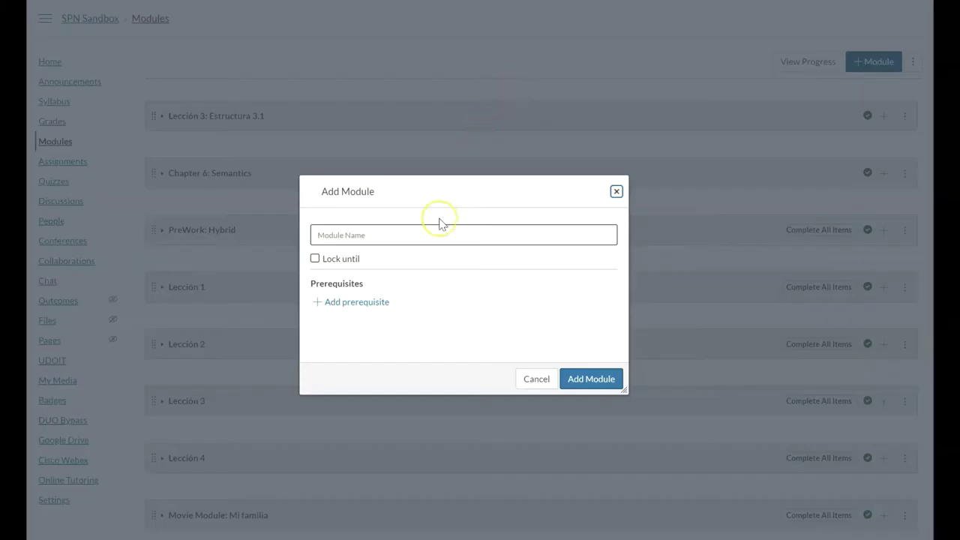
{"action": "left_click", "coordinate": [420, 235]}
{"action": "left_click", "coordinate": [394, 262]}
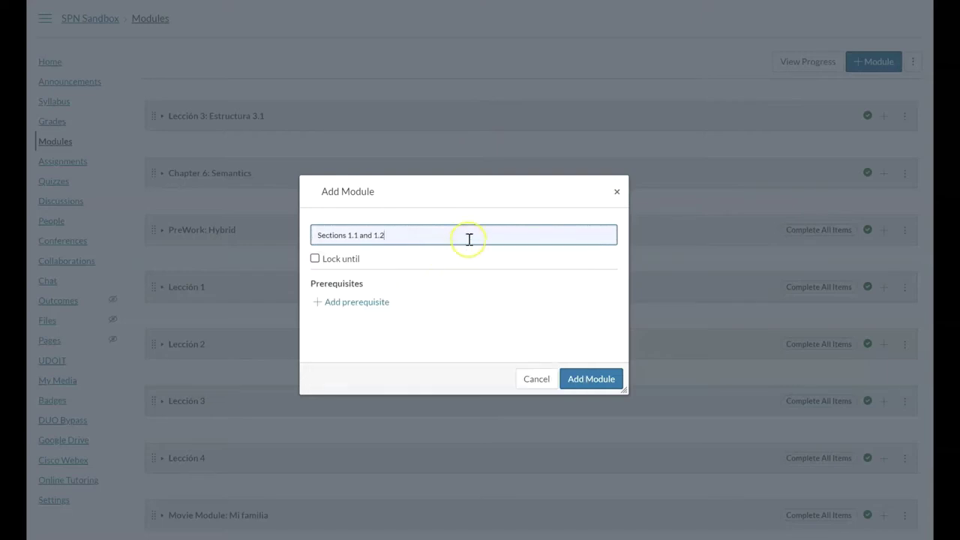
{"action": "left_click", "coordinate": [593, 380]}
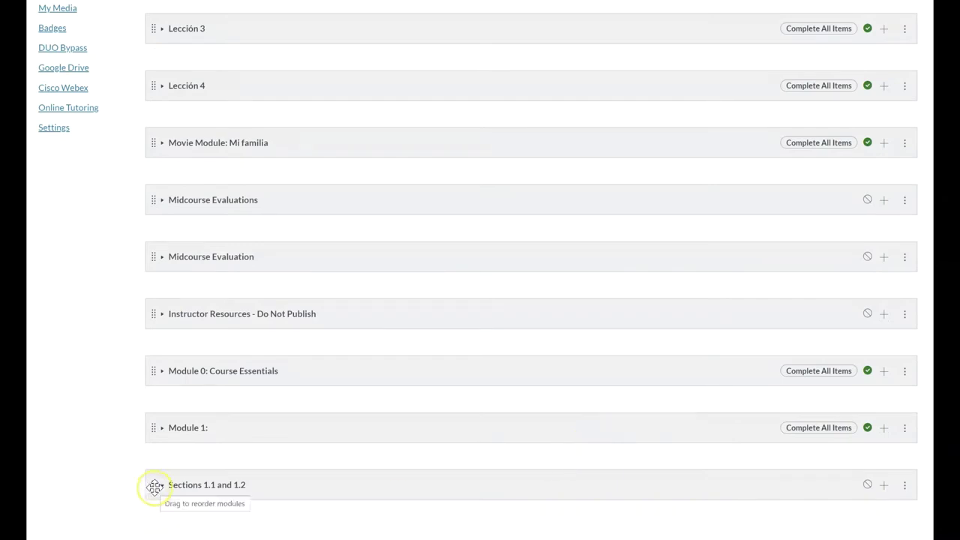
Move the 'Sections 1.1 and 1.2' module to the top of the module list.
{"action": "mouse_move", "coordinate": [153, 485]}
{"action": "left_mouse_down"}
{"action": "mouse_move", "coordinate": [150, 370]}
{"action": "mouse_move", "coordinate": [155, 507]}
{"action": "mouse_move", "coordinate": [161, 493]}
{"action": "left_mouse_up"}
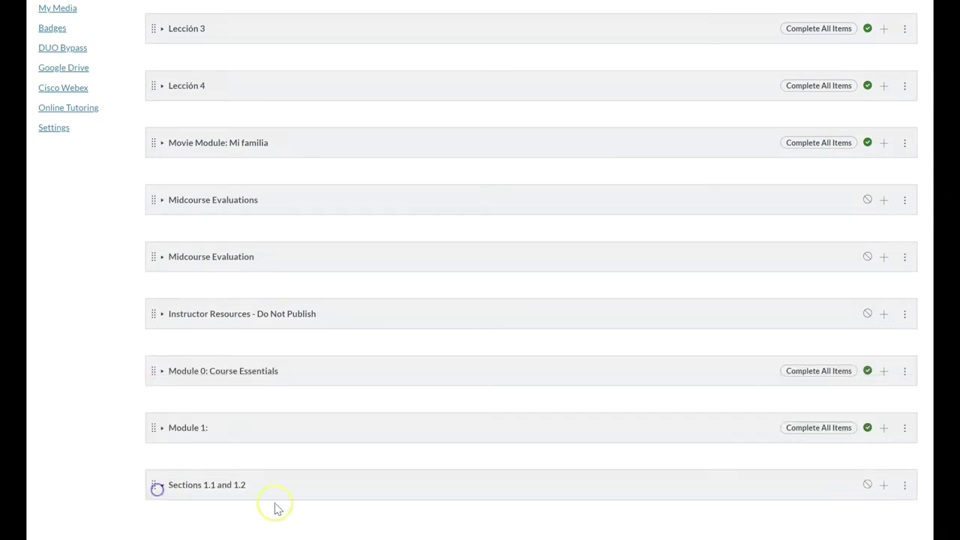
{"action": "left_click", "coordinate": [905, 485]}
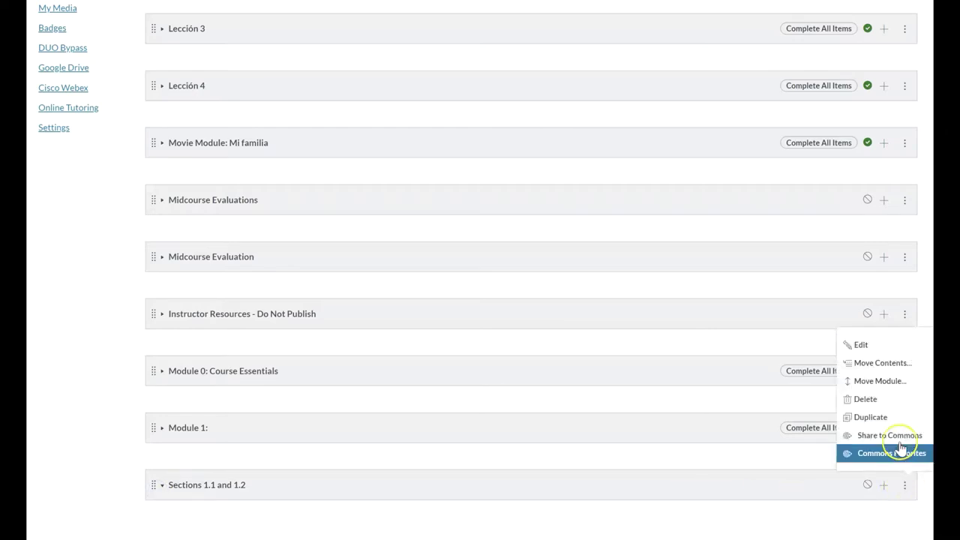
{"action": "left_click", "coordinate": [892, 384]}
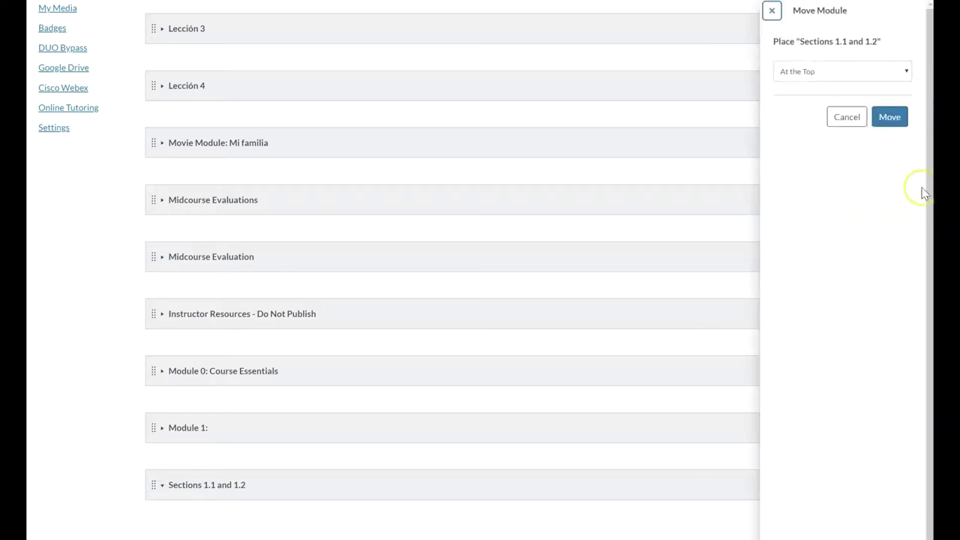
{"action": "left_click", "coordinate": [889, 119]}
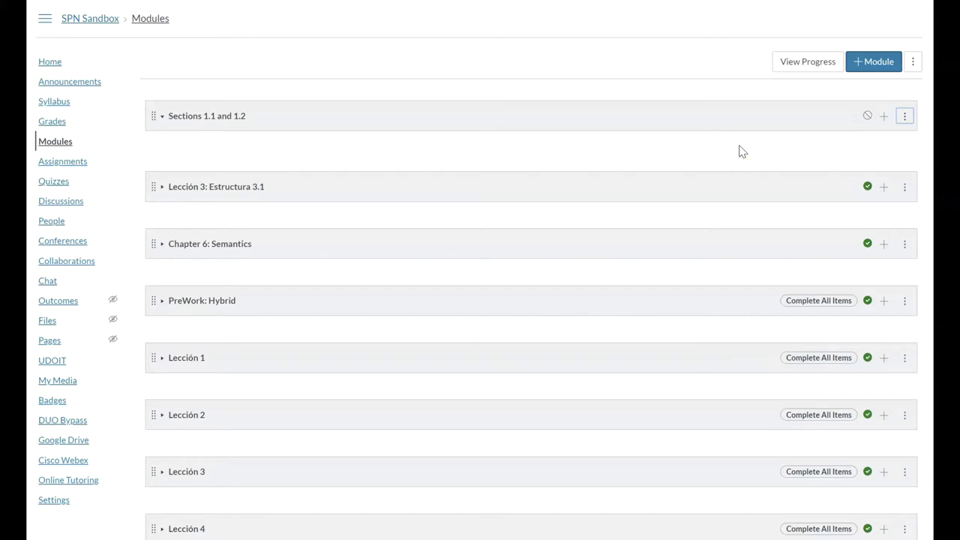
Add the existing 'Module 1' page as a Page item in 'Sections 1.1 and 1.2'.
{"action": "left_click", "coordinate": [884, 118]}
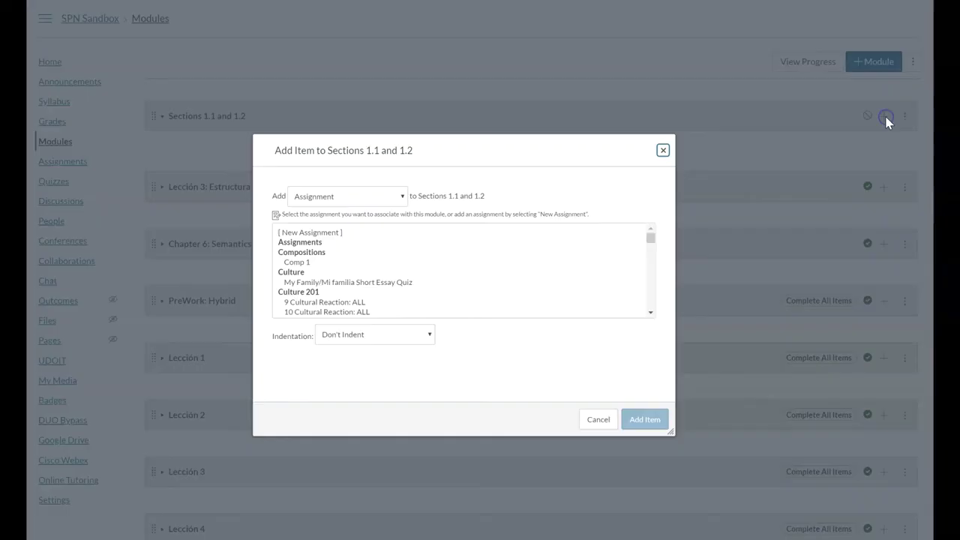
{"action": "left_click", "coordinate": [342, 201]}
{"action": "left_click", "coordinate": [311, 276]}
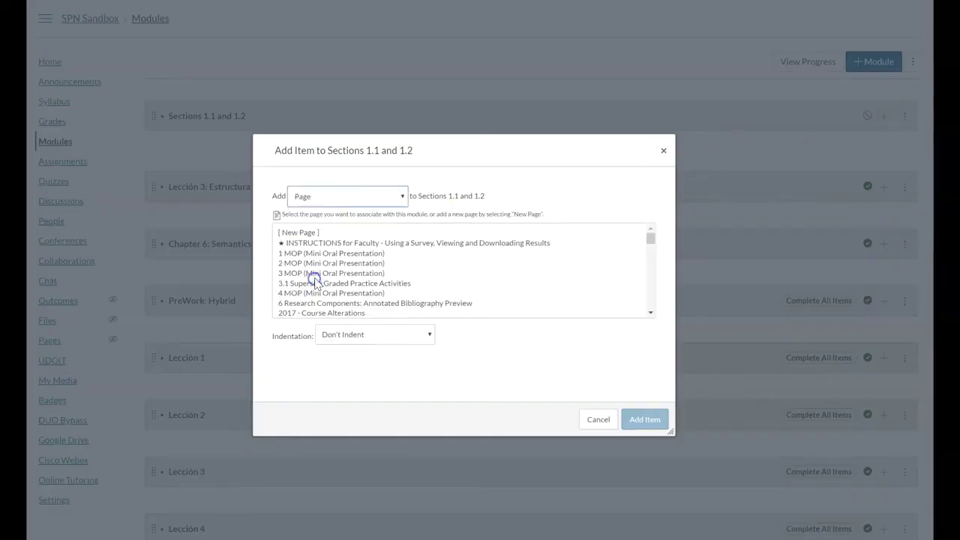
{"action": "left_click", "coordinate": [318, 233]}
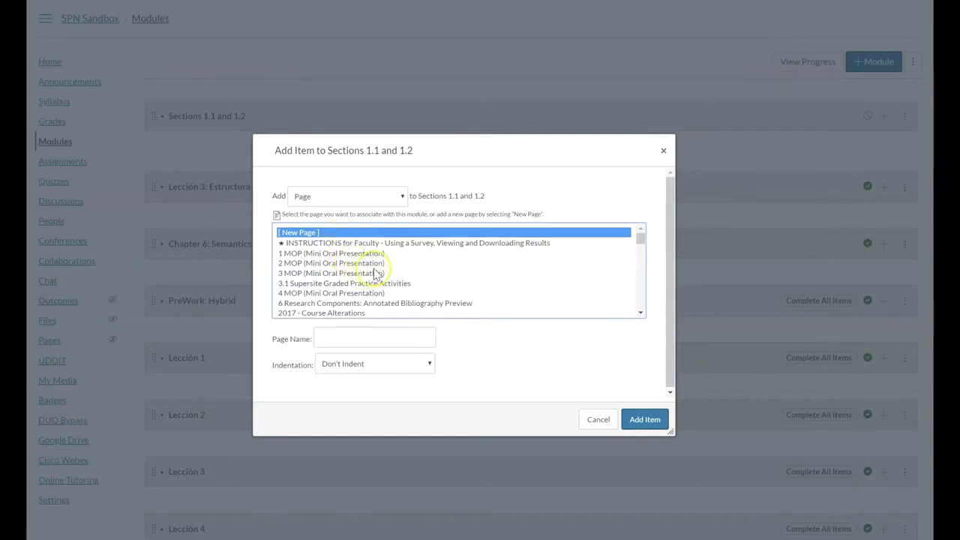
{"action": "scroll", "coordinate": [378, 274], "scroll_direction": "down", "scroll_amount": 15}
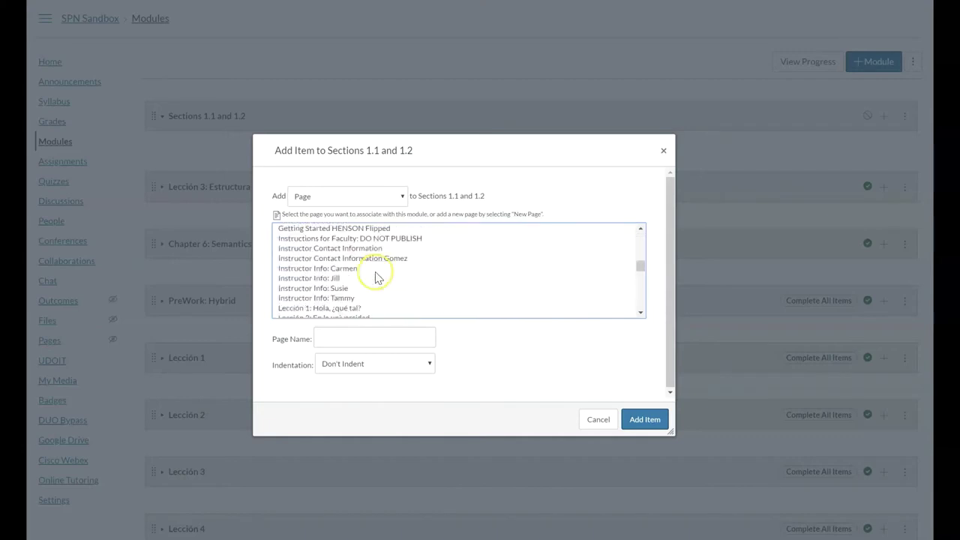
{"action": "scroll", "coordinate": [347, 272], "scroll_direction": "up", "scroll_amount": 2}
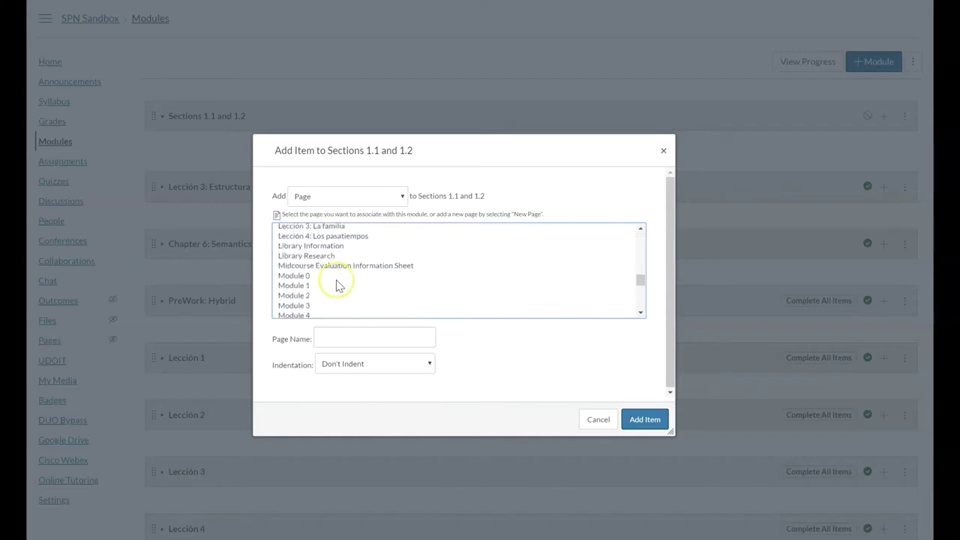
{"action": "left_click", "coordinate": [306, 286]}
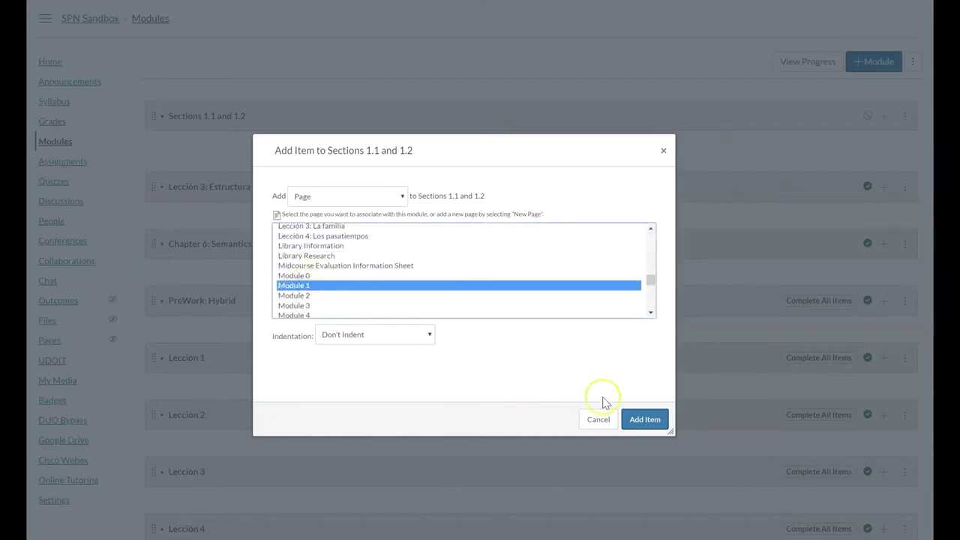
{"action": "left_click", "coordinate": [639, 419]}
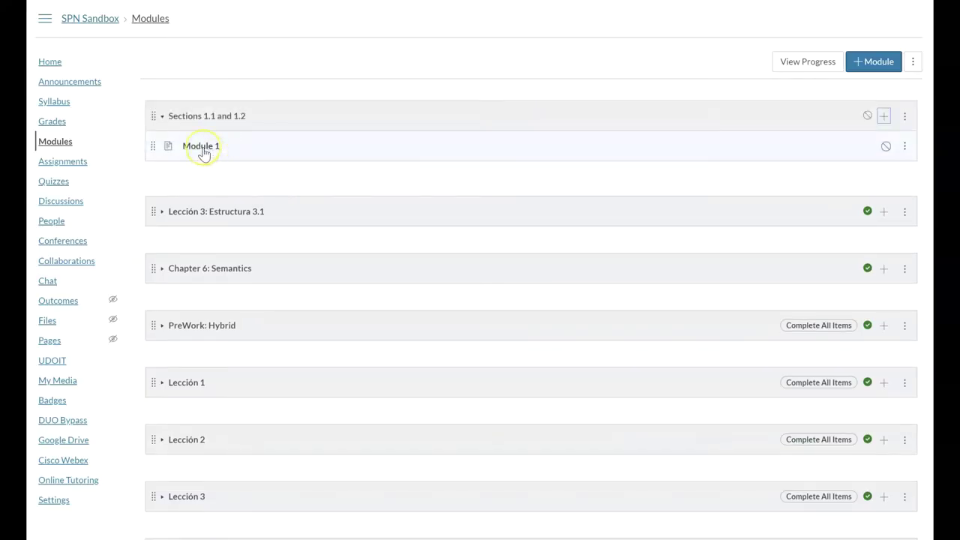
Review the Module 1 page's outcomes, reading, resources and activities, then return to Modules.
{"action": "left_click", "coordinate": [203, 150]}
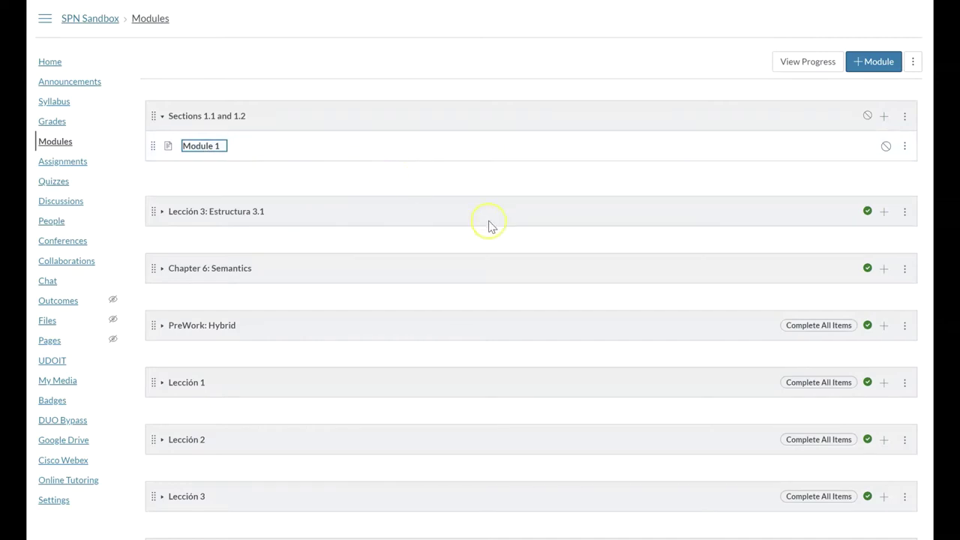
{"action": "scroll", "coordinate": [477, 229], "scroll_direction": "down", "scroll_amount": 3}
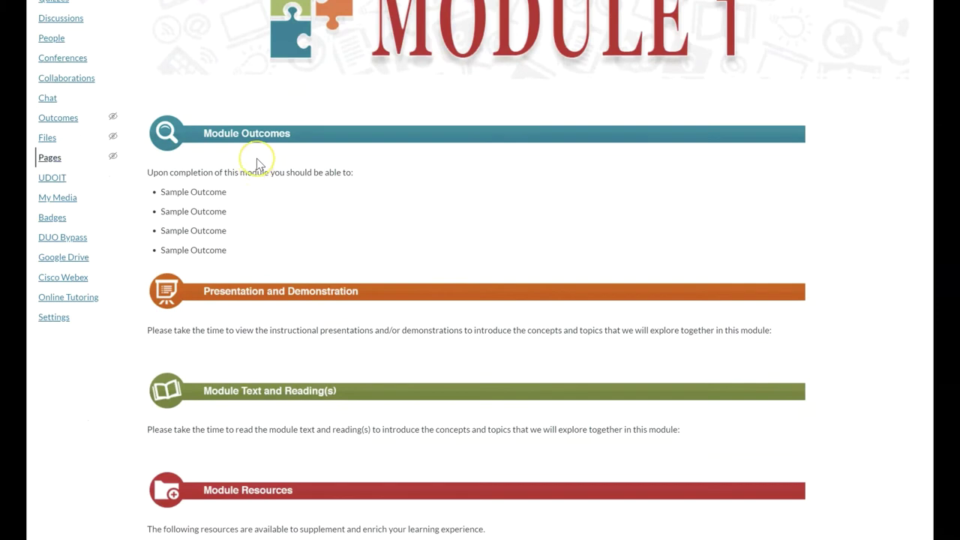
{"action": "scroll", "coordinate": [293, 192], "scroll_direction": "down", "scroll_amount": 1}
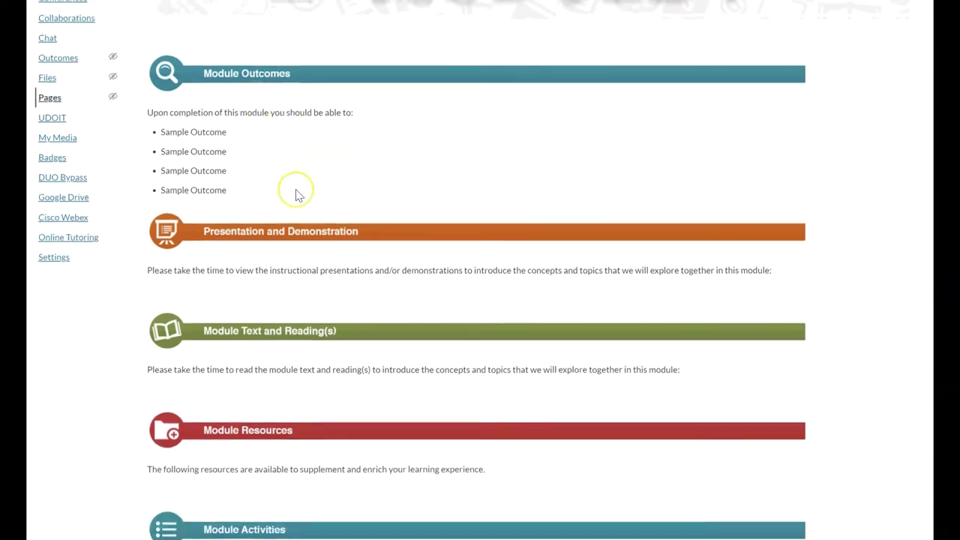
{"action": "scroll", "coordinate": [289, 197], "scroll_direction": "down", "scroll_amount": 1}
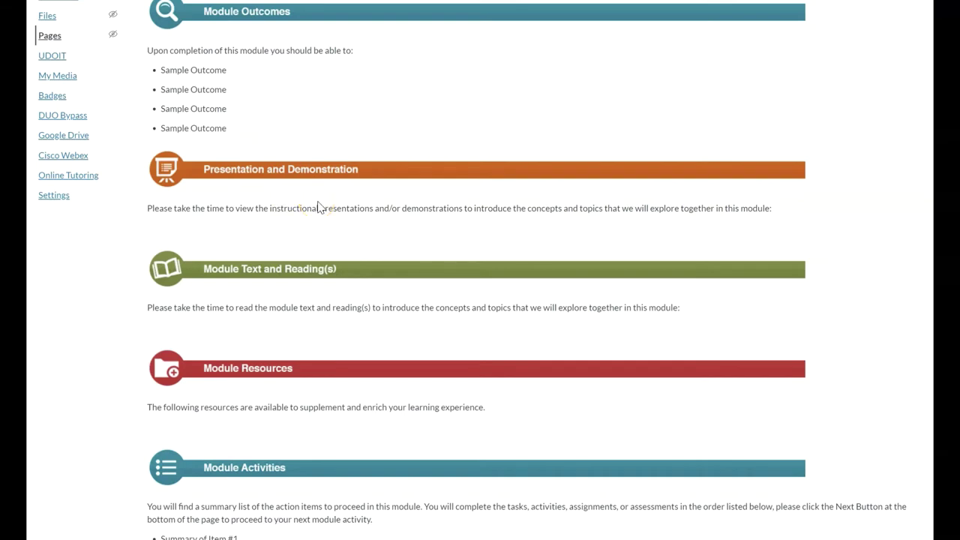
{"action": "scroll", "coordinate": [318, 207], "scroll_direction": "down", "scroll_amount": 1}
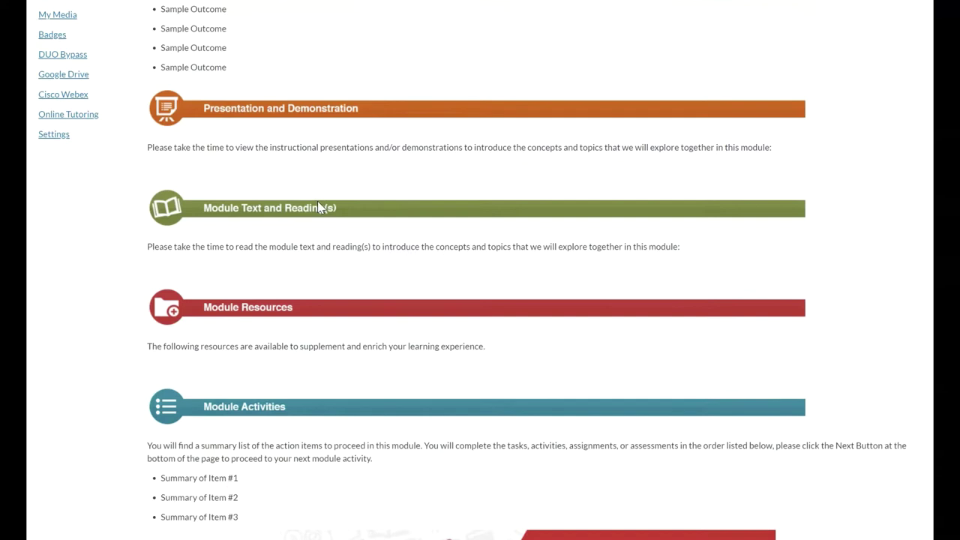
{"action": "scroll", "coordinate": [318, 207], "scroll_direction": "down", "scroll_amount": 1}
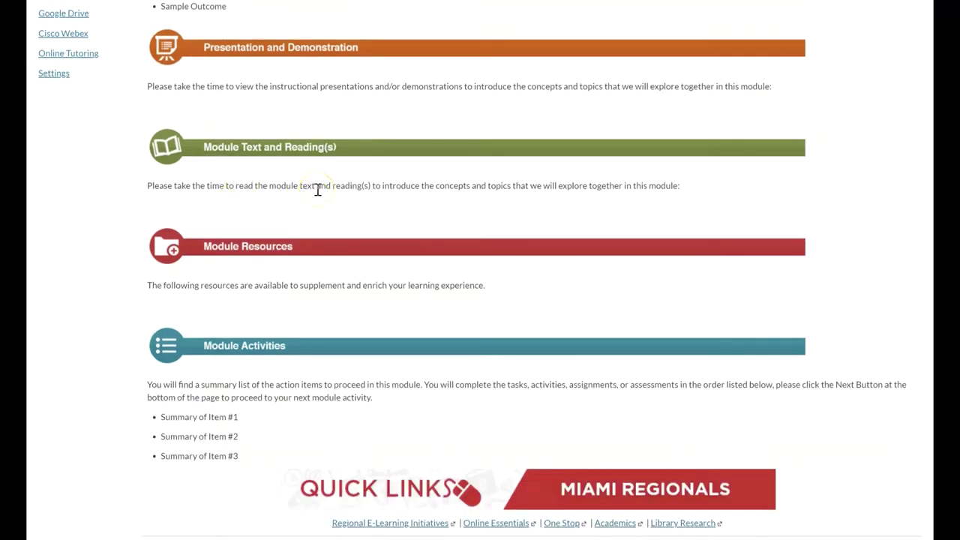
{"action": "scroll", "coordinate": [315, 190], "scroll_direction": "down", "scroll_amount": 1}
{"action": "left_click", "coordinate": [294, 264]}
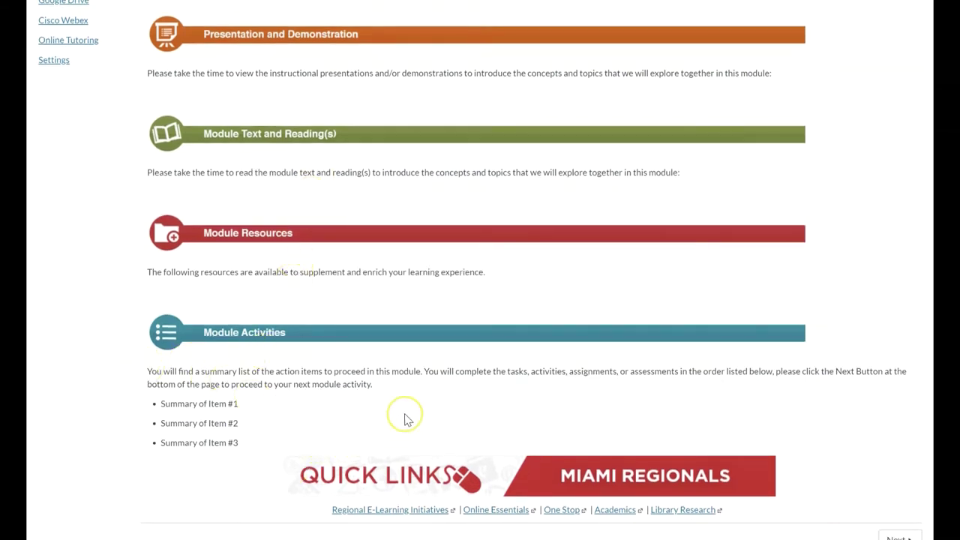
{"action": "scroll", "coordinate": [403, 418], "scroll_direction": "up", "scroll_amount": 6}
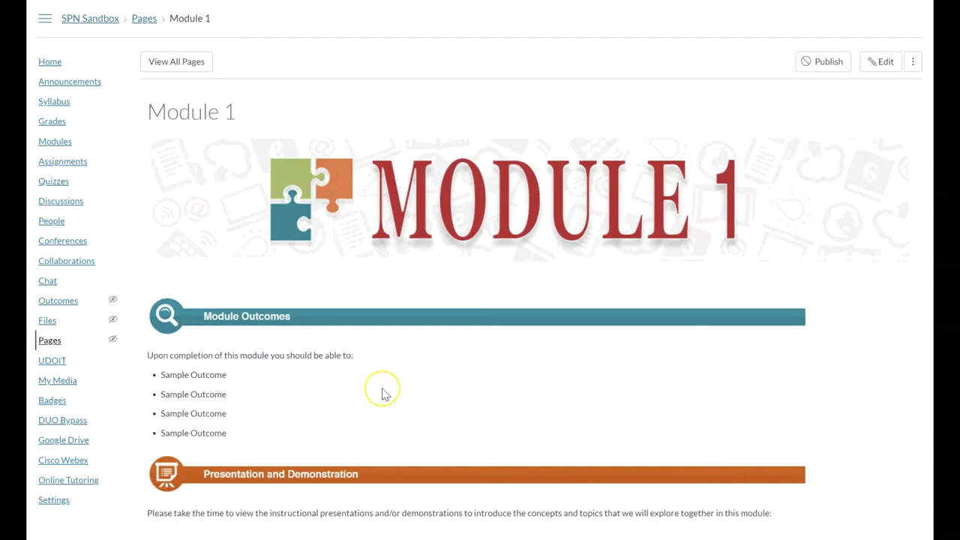
{"action": "left_click", "coordinate": [58, 144]}
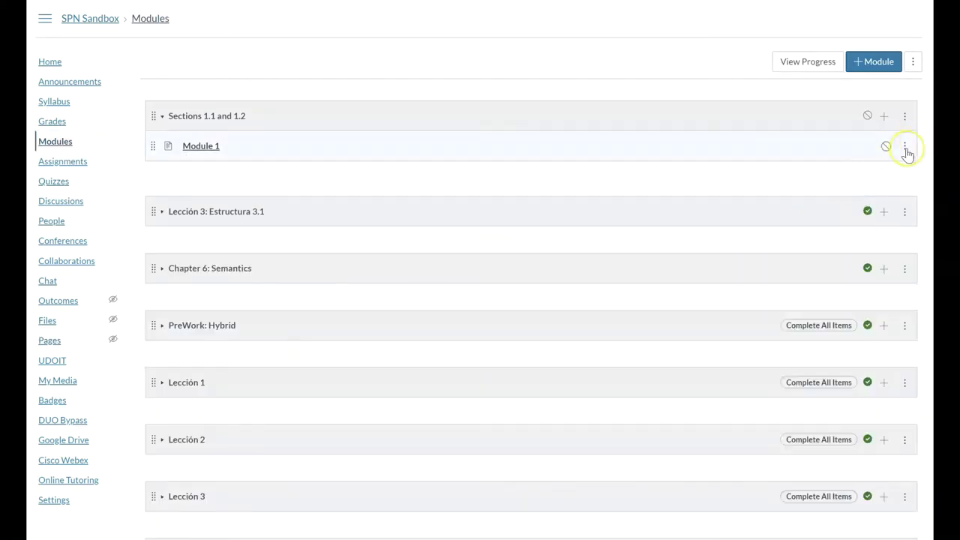
Remove the Module 1 page item from the 'Sections 1.1 and 1.2' module.
{"action": "left_click", "coordinate": [904, 146]}
{"action": "left_click", "coordinate": [882, 248]}
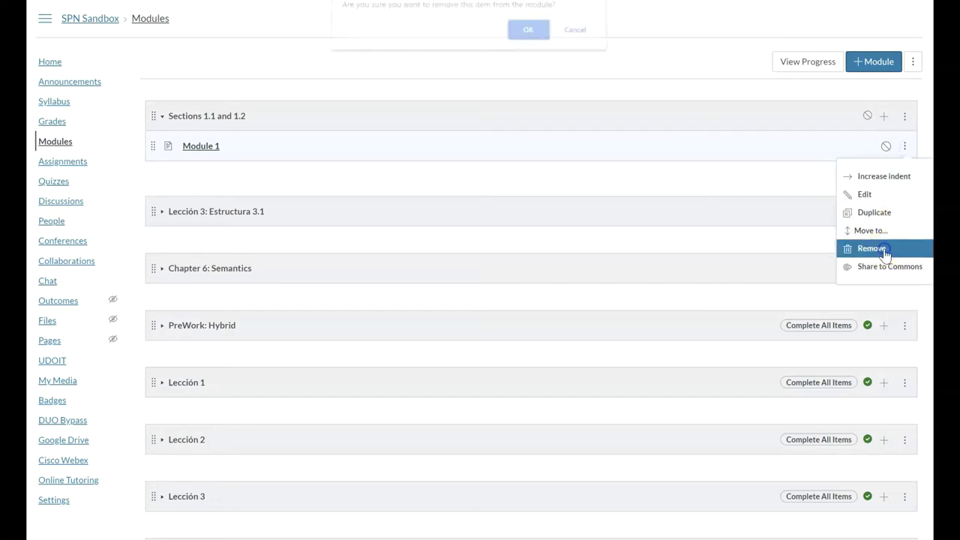
{"action": "left_click", "coordinate": [529, 37]}
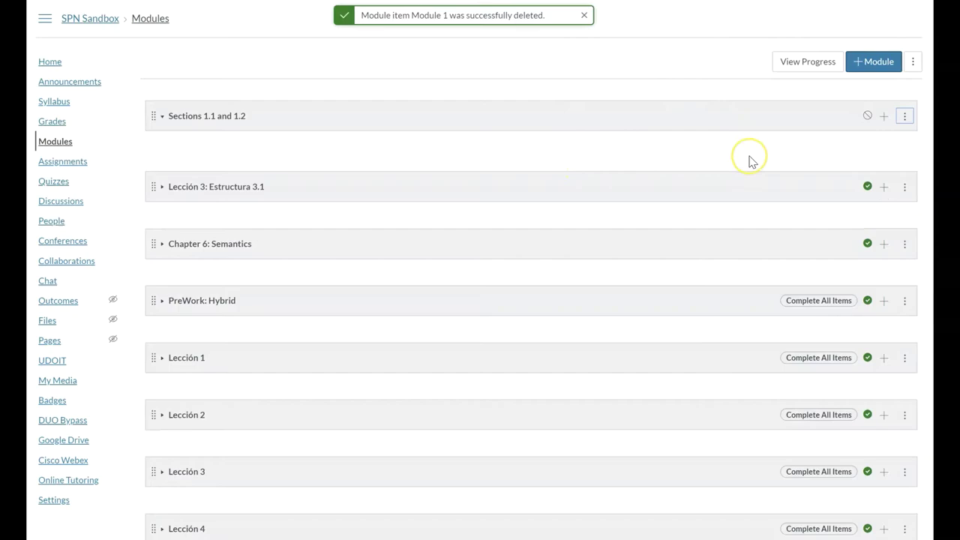
Add an unindented text header 'Monday, March 30' to the 'Sections 1.1 and 1.2' module.
{"action": "left_click", "coordinate": [883, 118]}
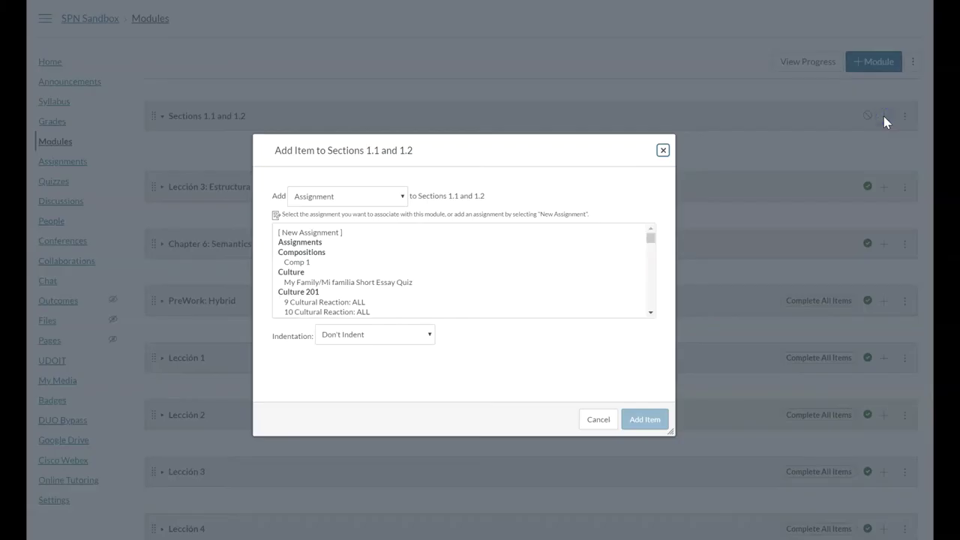
{"action": "left_click", "coordinate": [376, 199]}
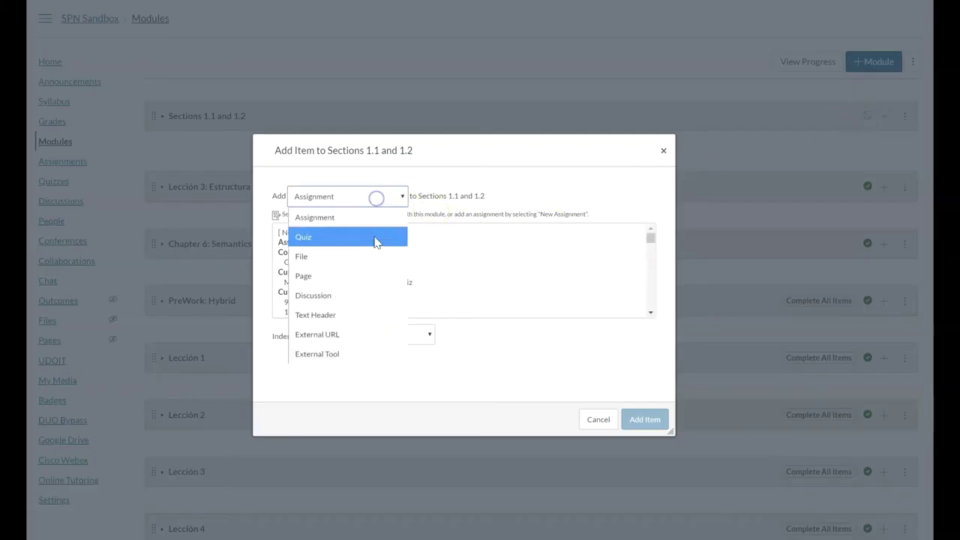
{"action": "left_click", "coordinate": [366, 315]}
{"action": "left_click", "coordinate": [337, 233]}
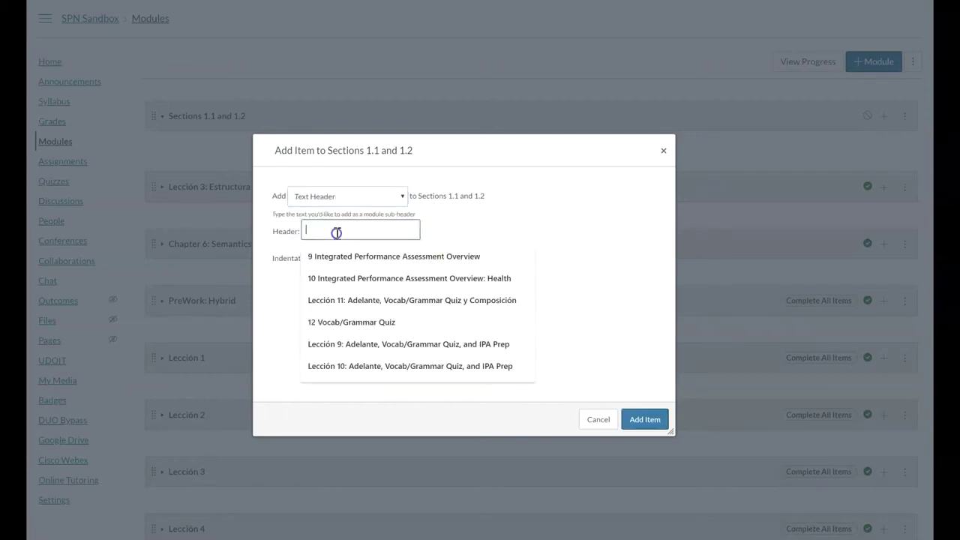
{"action": "type", "text": "Monday, March 30"}
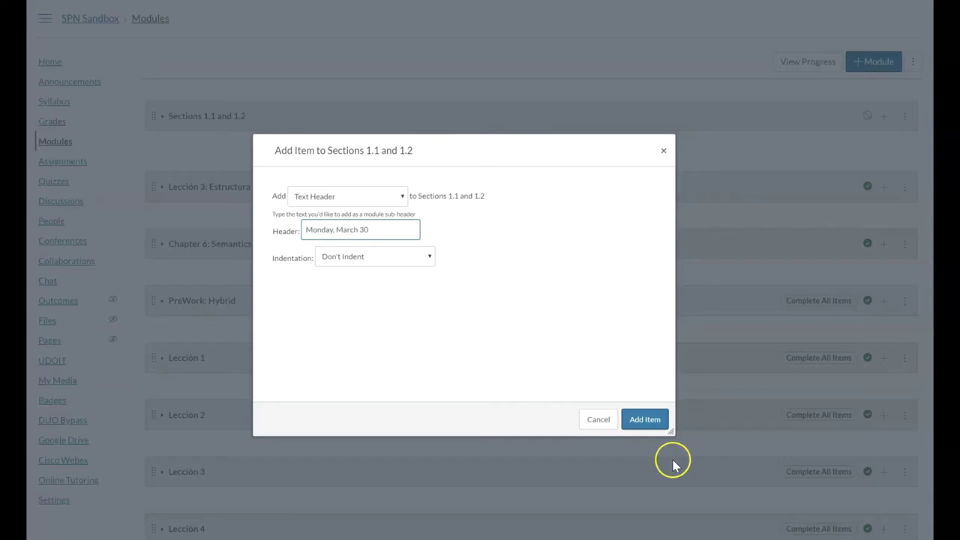
{"action": "left_click", "coordinate": [646, 419]}
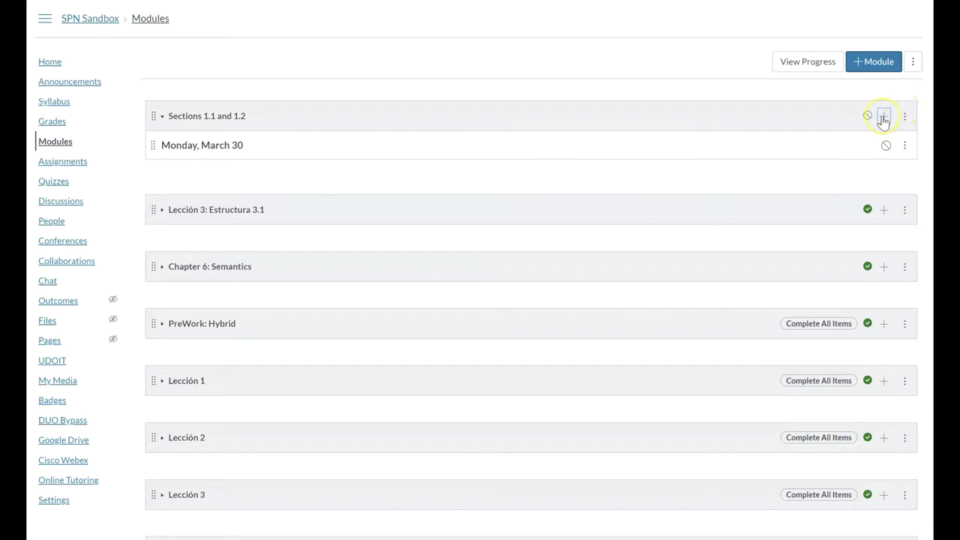
Add the text header 'Read Sections 1.1 and 1.2 in the text', indented one level.
{"action": "left_click", "coordinate": [883, 116]}
{"action": "left_click", "coordinate": [354, 231]}
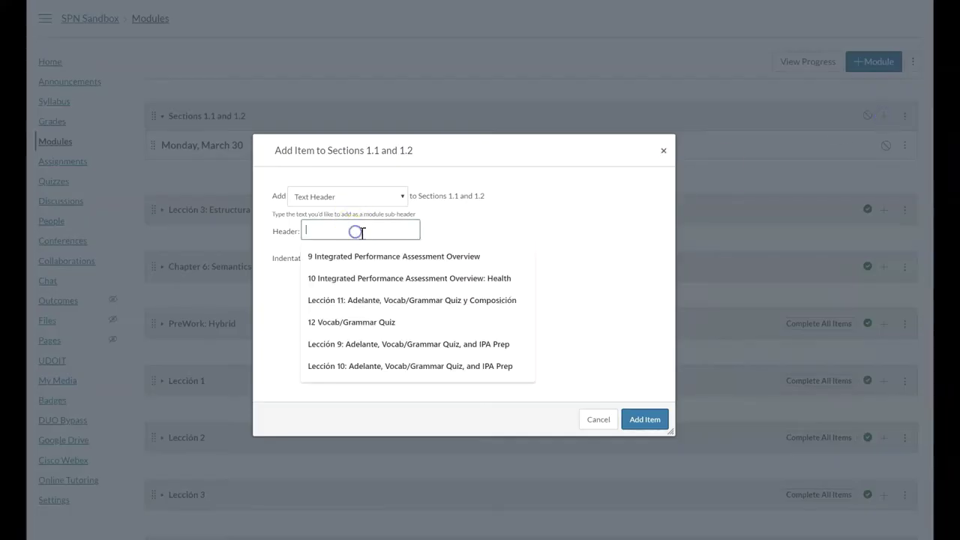
{"action": "type", "text": "Read Sections 1.1 and 1.2"}
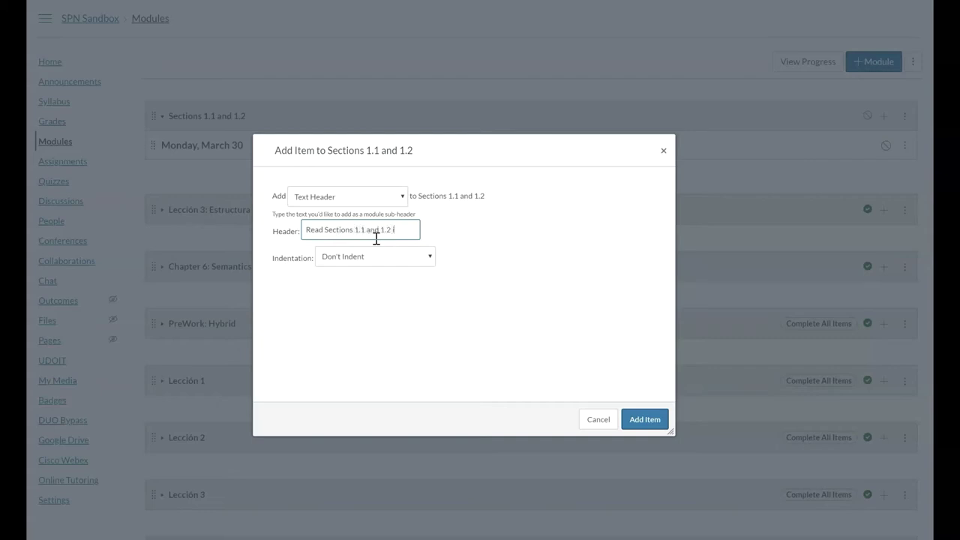
{"action": "type", "text": "ext"}
{"action": "left_click", "coordinate": [401, 257]}
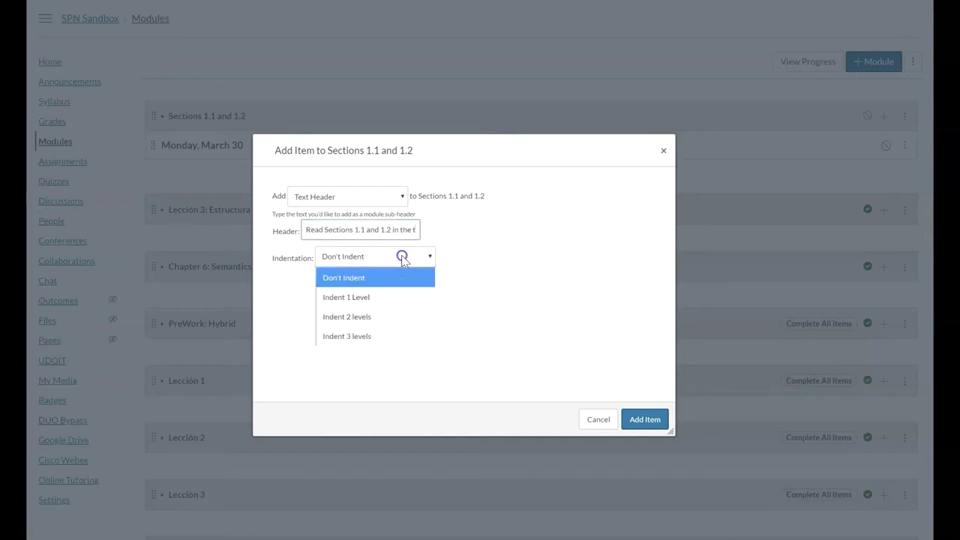
{"action": "left_click", "coordinate": [388, 297]}
{"action": "left_click", "coordinate": [649, 421]}
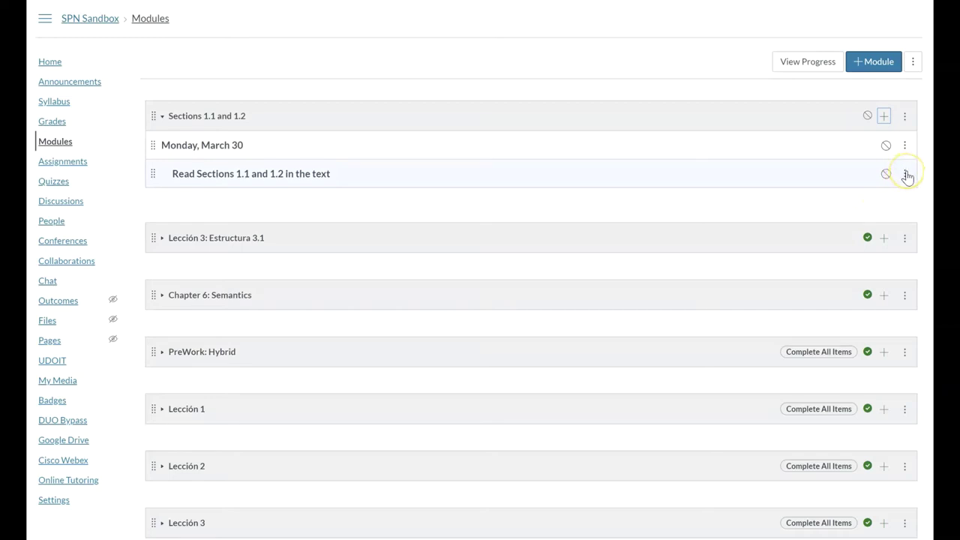
Add the YouTube lecture as external link 'View recorded lecture on Sections 1.1 and 1.2', opening in a new tab.
{"action": "left_click", "coordinate": [885, 118]}
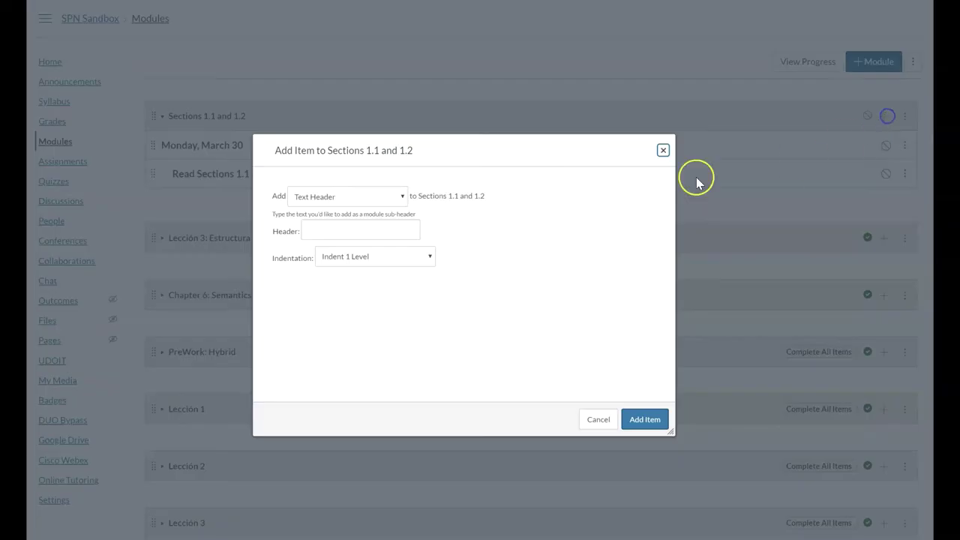
{"action": "left_click", "coordinate": [333, 193]}
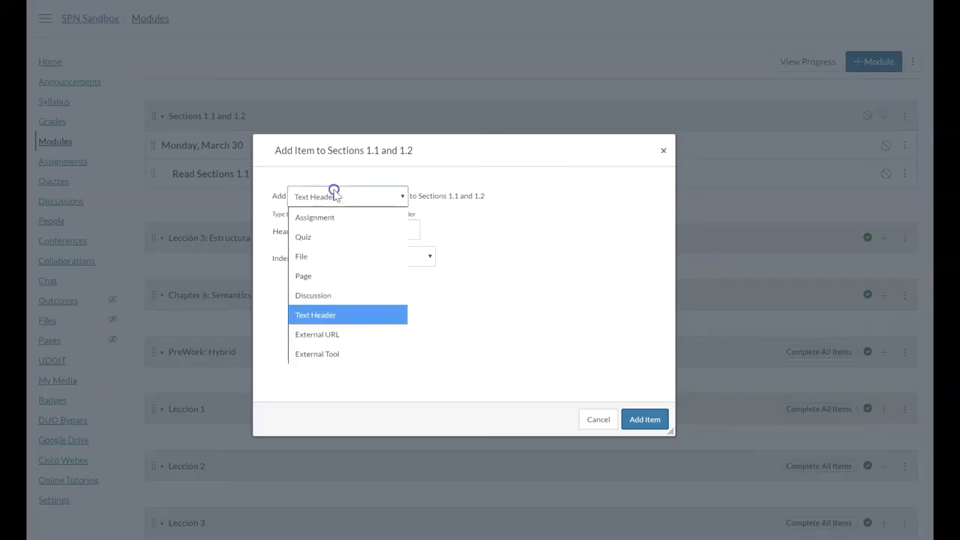
{"action": "left_click", "coordinate": [330, 335]}
{"action": "left_click", "coordinate": [347, 229]}
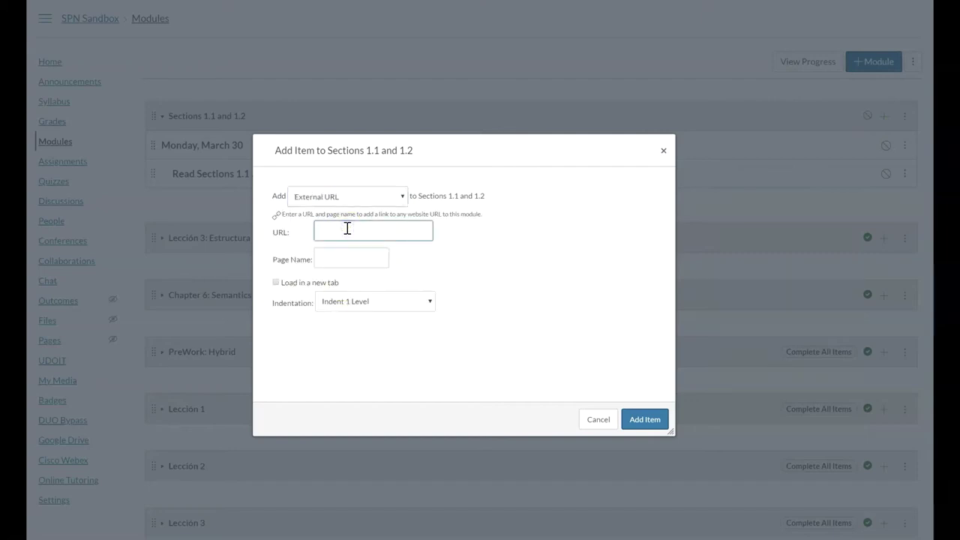
{"action": "type", "text": "https://www.youtube.com/watch?v=MQsZ_-6brik"}
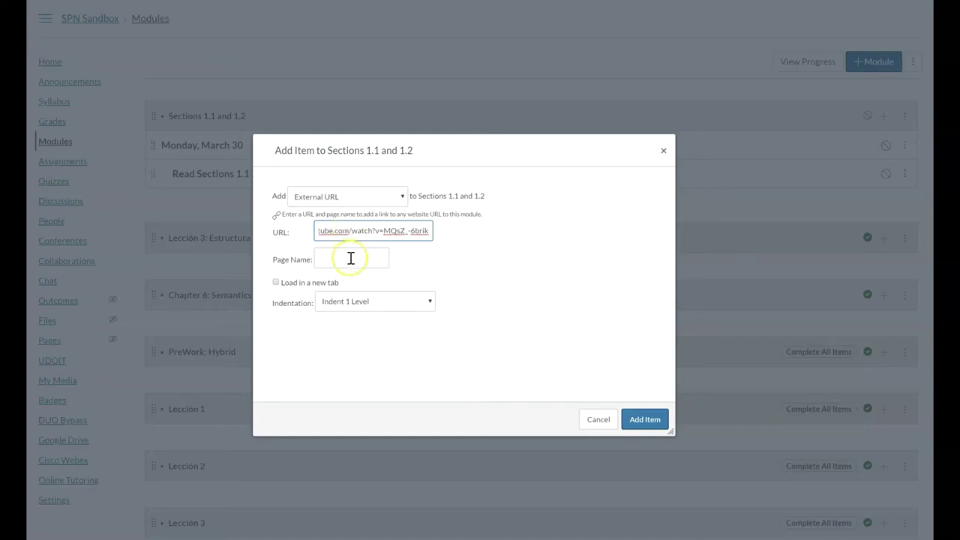
{"action": "left_click", "coordinate": [350, 258]}
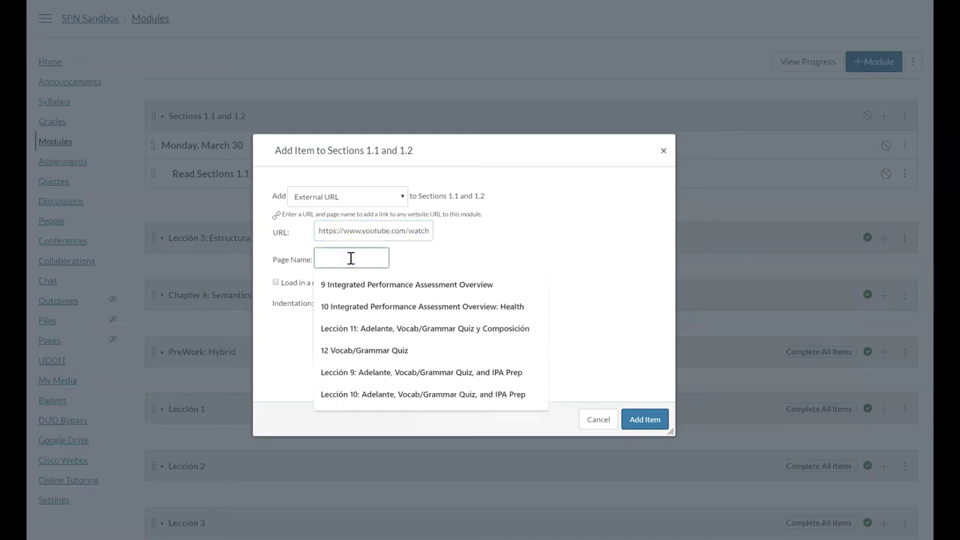
{"action": "type", "text": "View recorded l"}
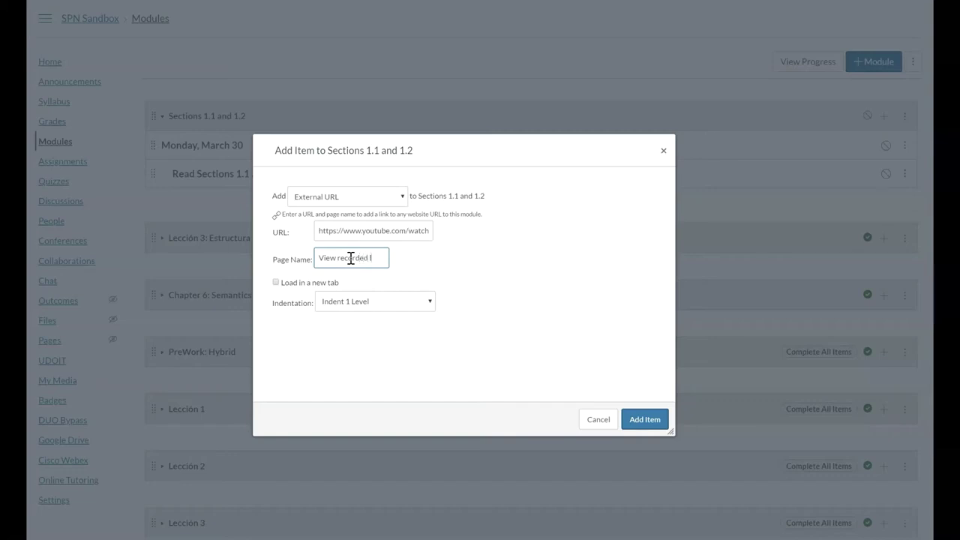
{"action": "type", "text": "ecture on"}
{"action": "type", "text": "ections 1.1 and"}
{"action": "type", "text": " 1.2"}
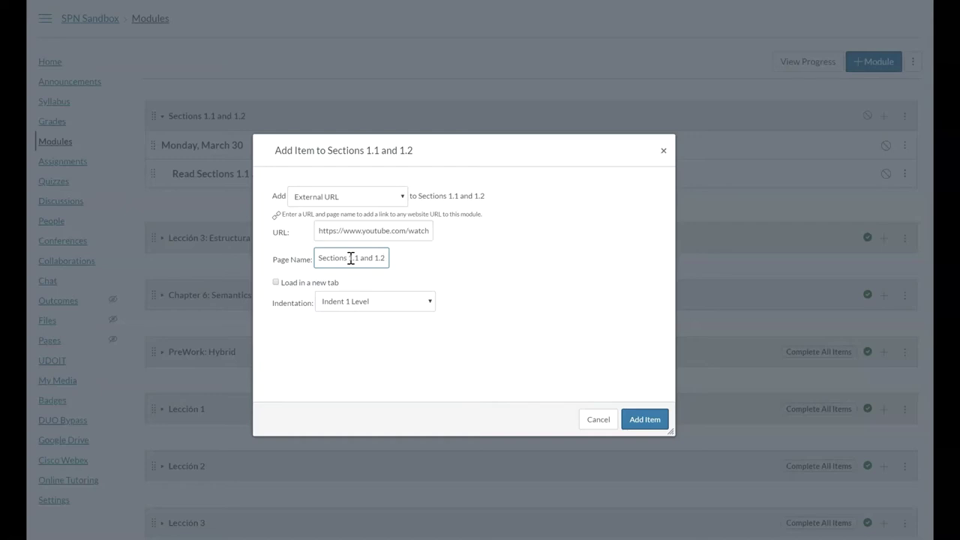
{"action": "left_click", "coordinate": [275, 283]}
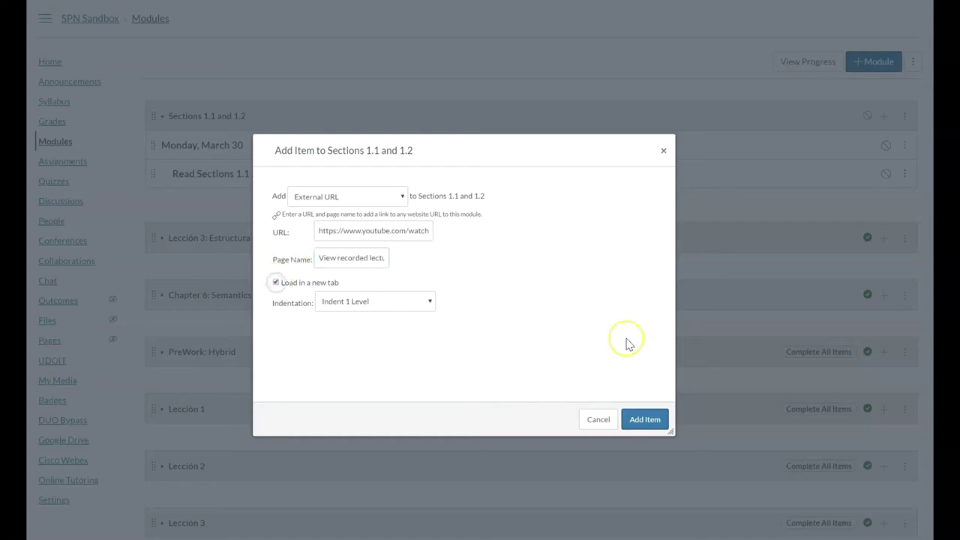
{"action": "left_click", "coordinate": [642, 420]}
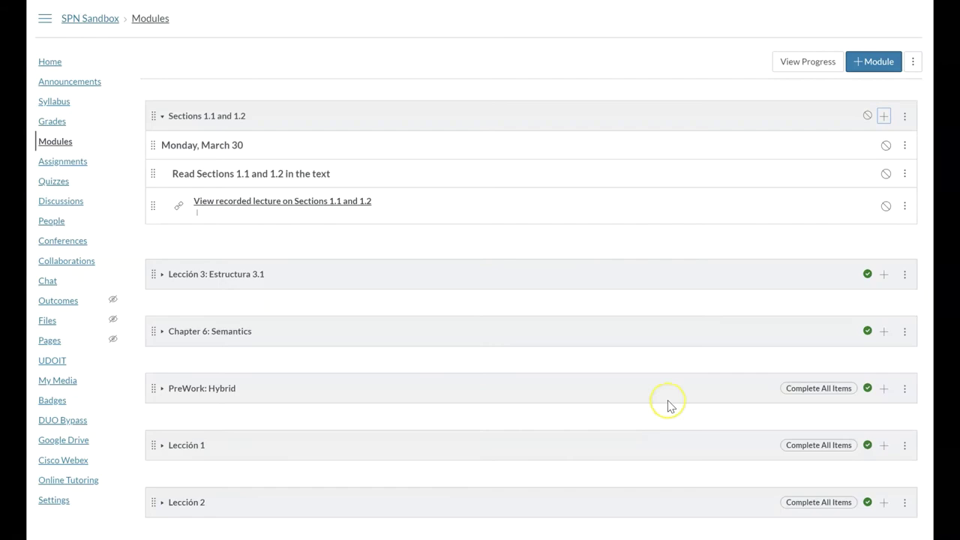
Upload '1 FOCROFLOL Is Texting Damaging Our Language Skills .pdf' as a new File item.
{"action": "left_click", "coordinate": [884, 119]}
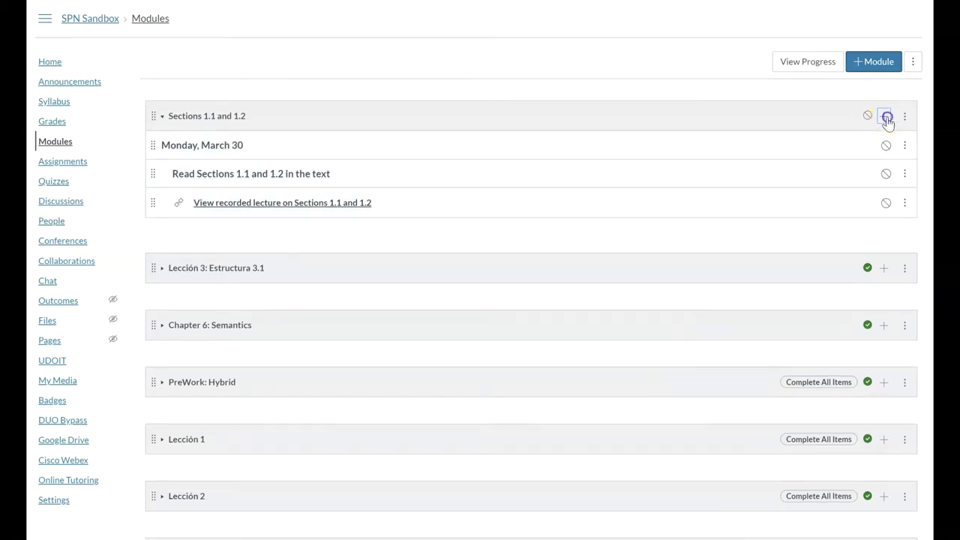
{"action": "left_click", "coordinate": [347, 197]}
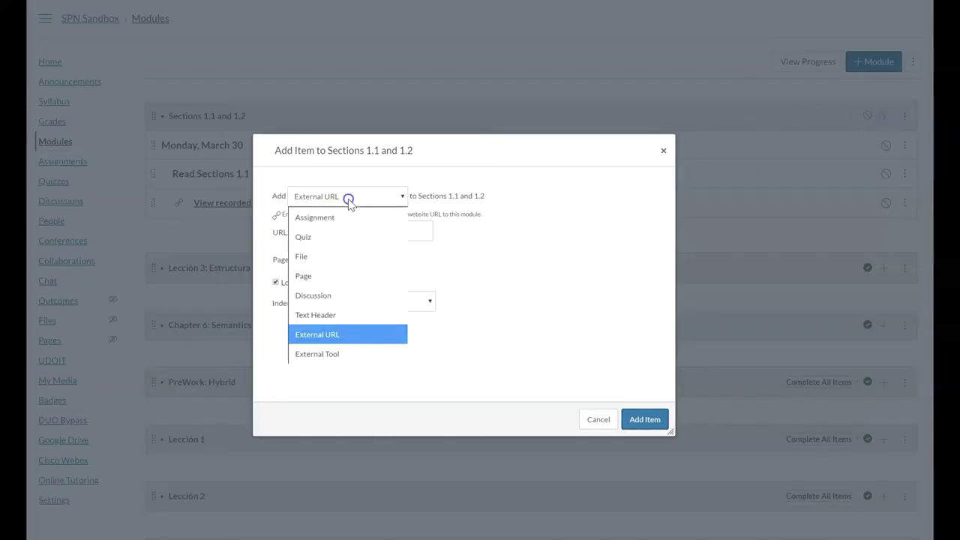
{"action": "left_click", "coordinate": [333, 257]}
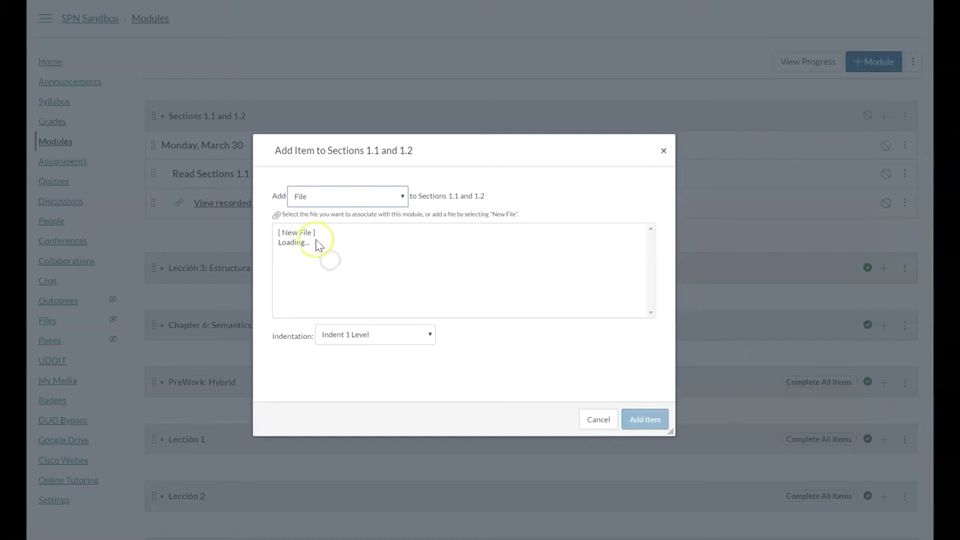
{"action": "left_click", "coordinate": [310, 233]}
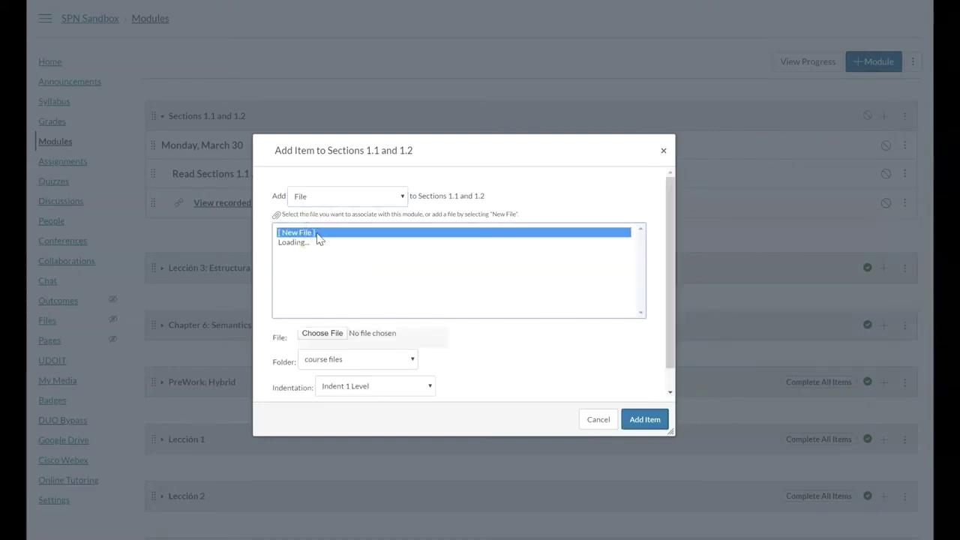
{"action": "left_click", "coordinate": [333, 333]}
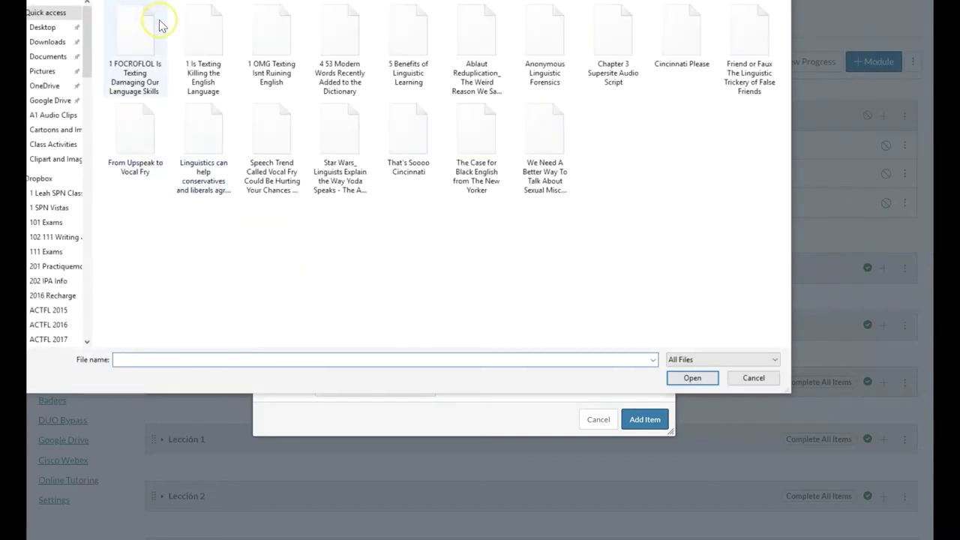
{"action": "left_click", "coordinate": [141, 38]}
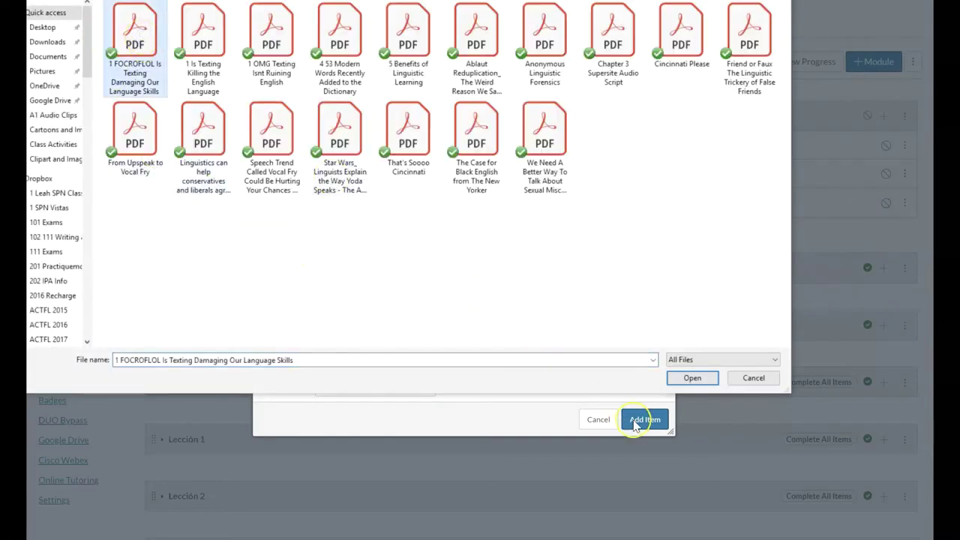
{"action": "left_click", "coordinate": [690, 378]}
{"action": "left_click", "coordinate": [646, 419]}
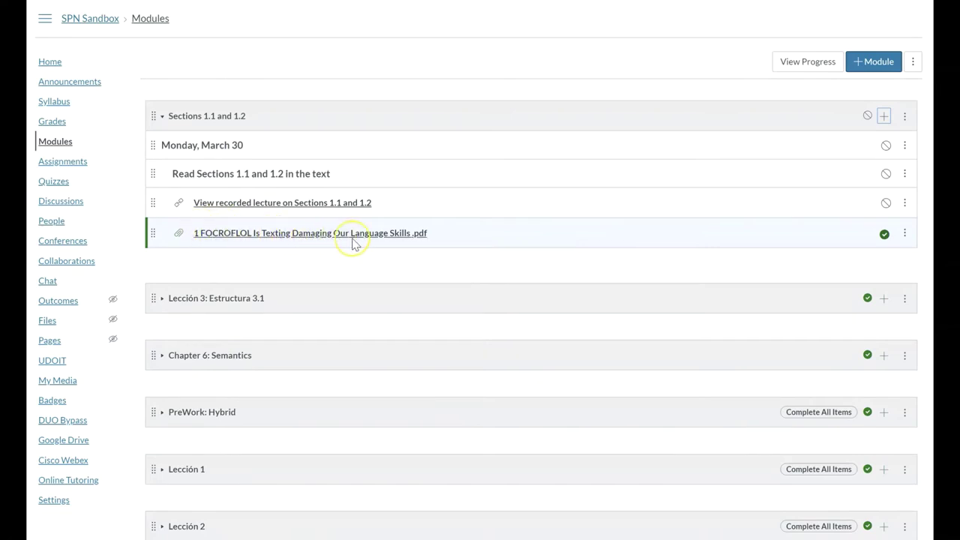
Rename the PDF item to 'Read the article: FOCROFLOL Is Texting Damaging Our Language Skills .pdf'.
{"action": "left_click", "coordinate": [905, 235]}
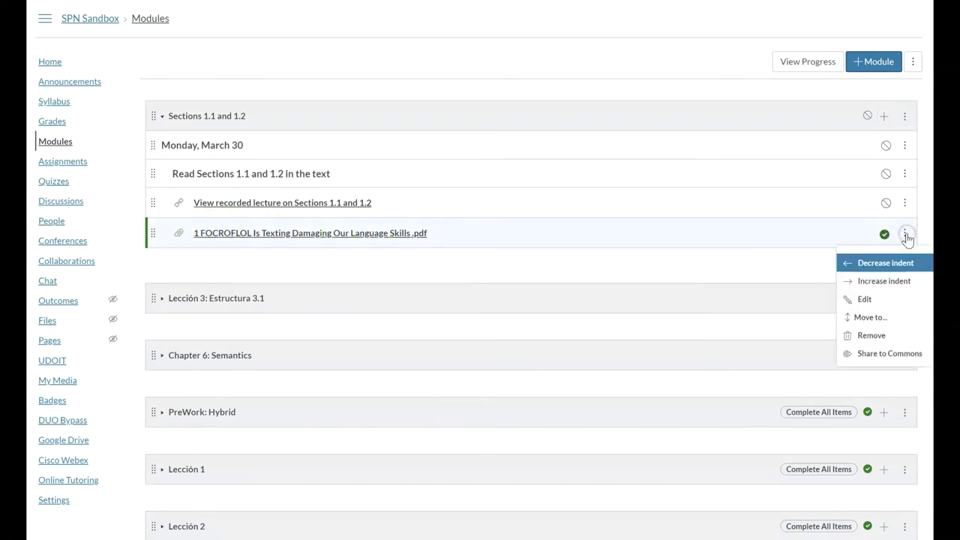
{"action": "left_click", "coordinate": [876, 299]}
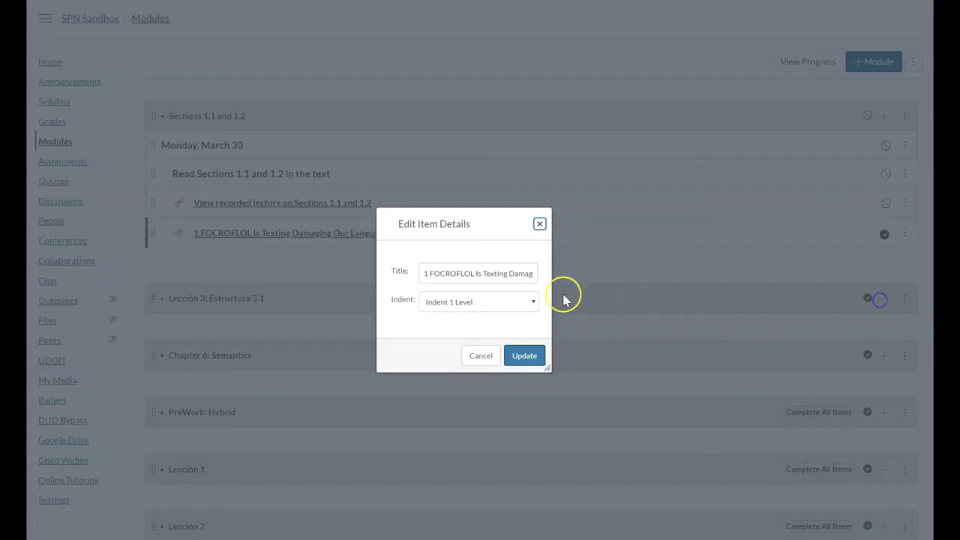
{"action": "double_click", "coordinate": [423, 274]}
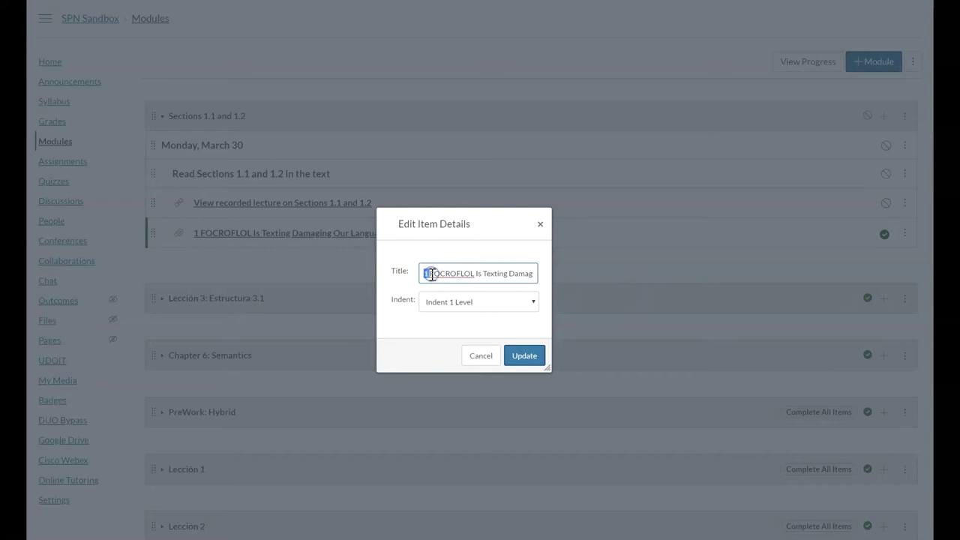
{"action": "type", "text": "Read the artic"}
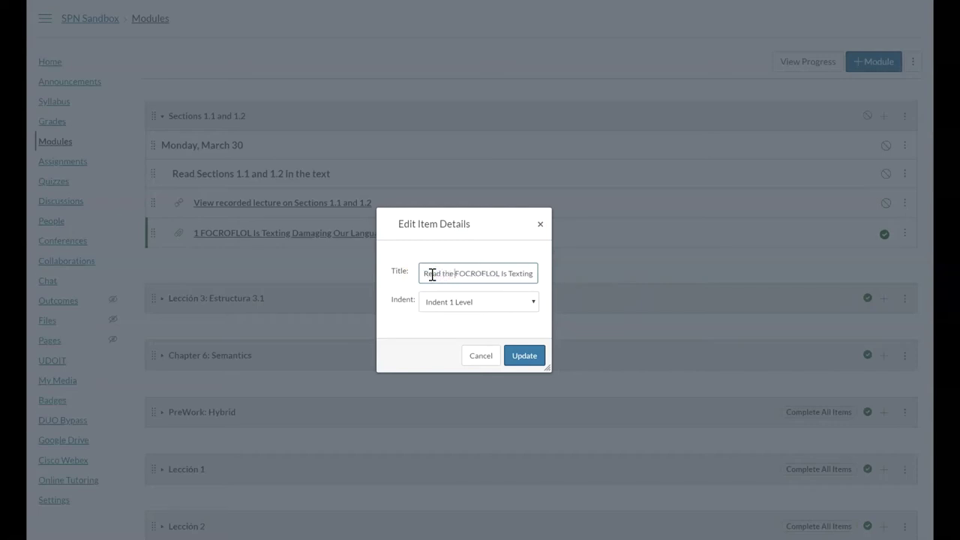
{"action": "type", "text": "le:"}
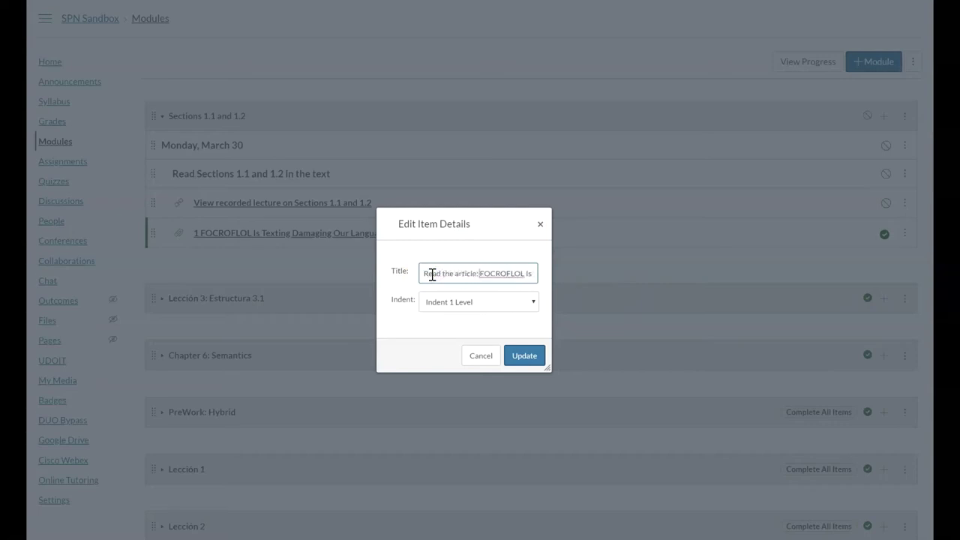
{"action": "left_click", "coordinate": [500, 356]}
{"action": "left_click", "coordinate": [525, 355]}
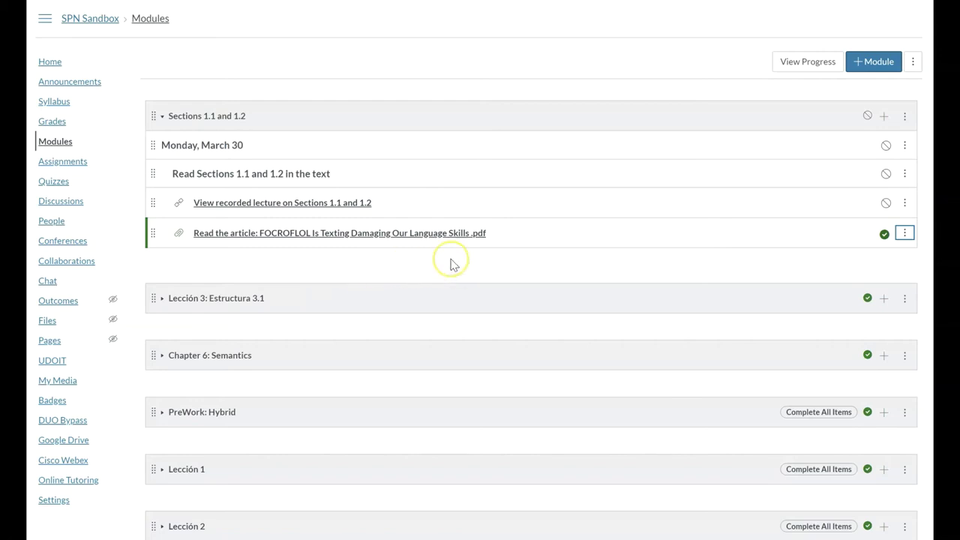
Add a new quiz 'Quiz on Sections 1.1 and 1.2' in the Grammar Checks group to the module.
{"action": "left_click", "coordinate": [884, 118]}
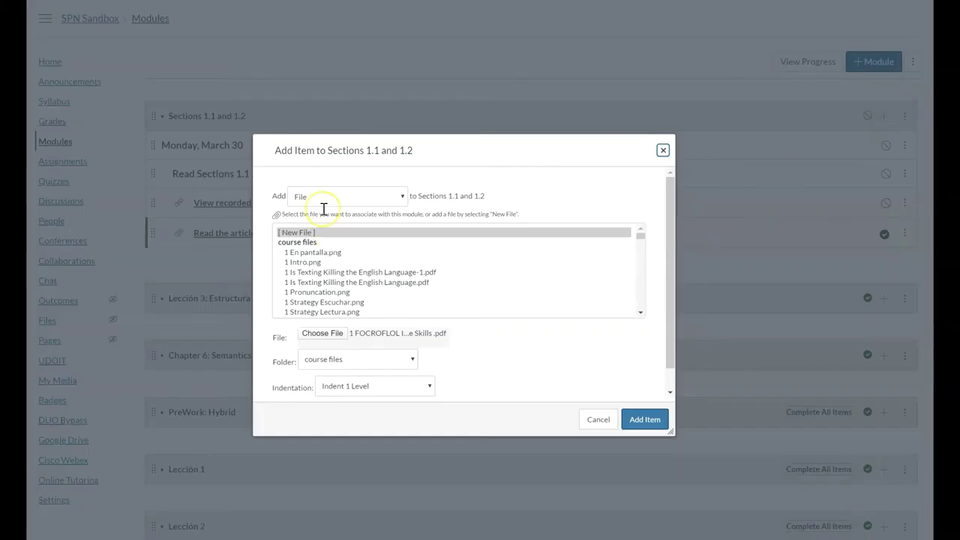
{"action": "left_click", "coordinate": [322, 196]}
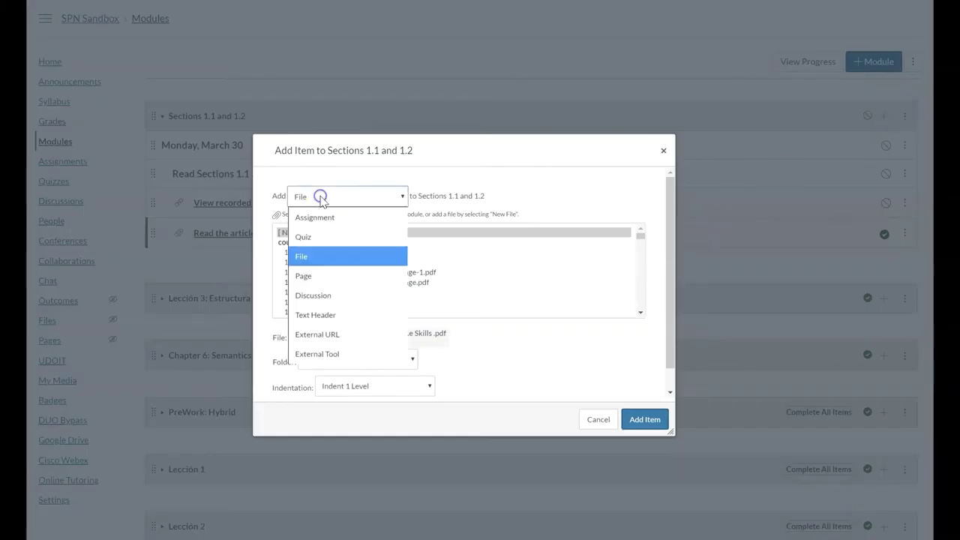
{"action": "left_click", "coordinate": [347, 238]}
{"action": "left_click", "coordinate": [300, 232]}
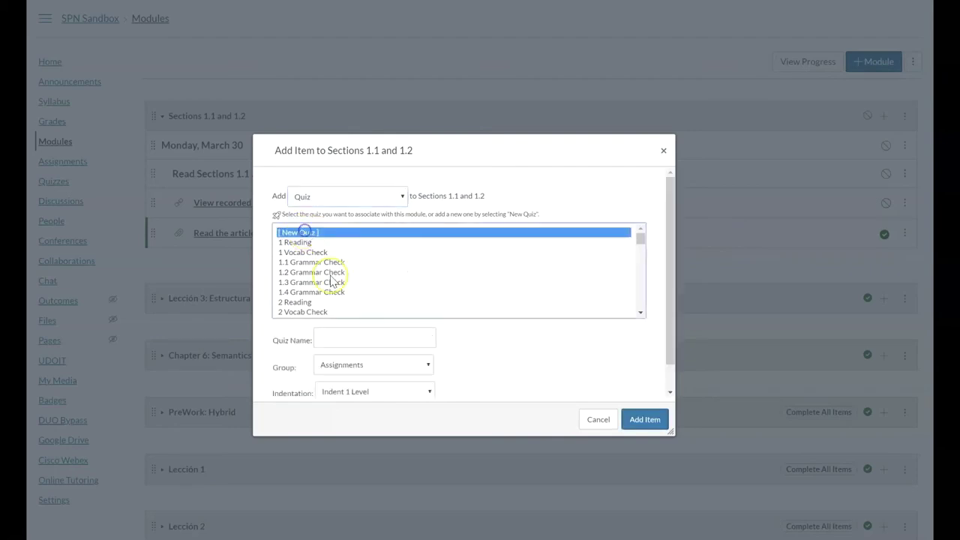
{"action": "left_click", "coordinate": [350, 340]}
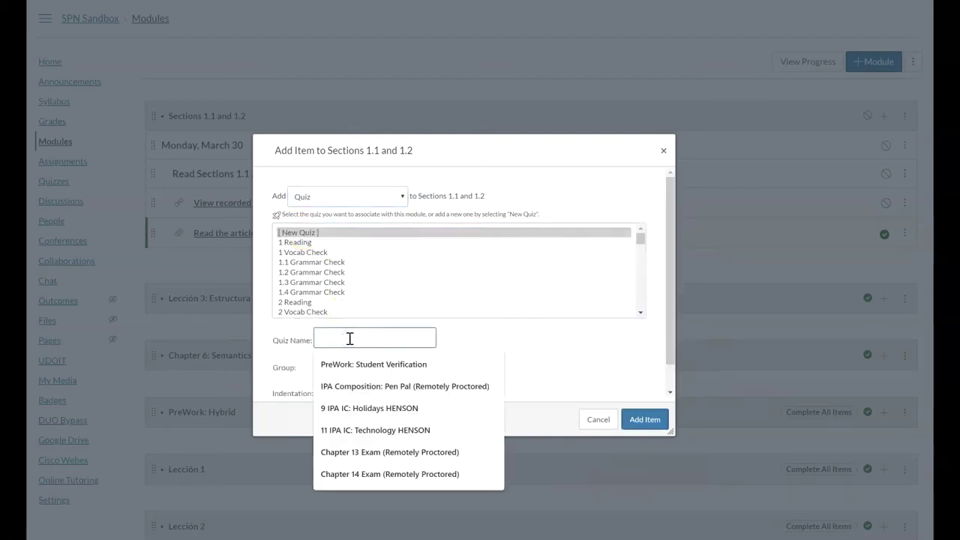
{"action": "type", "text": "Quiz on S"}
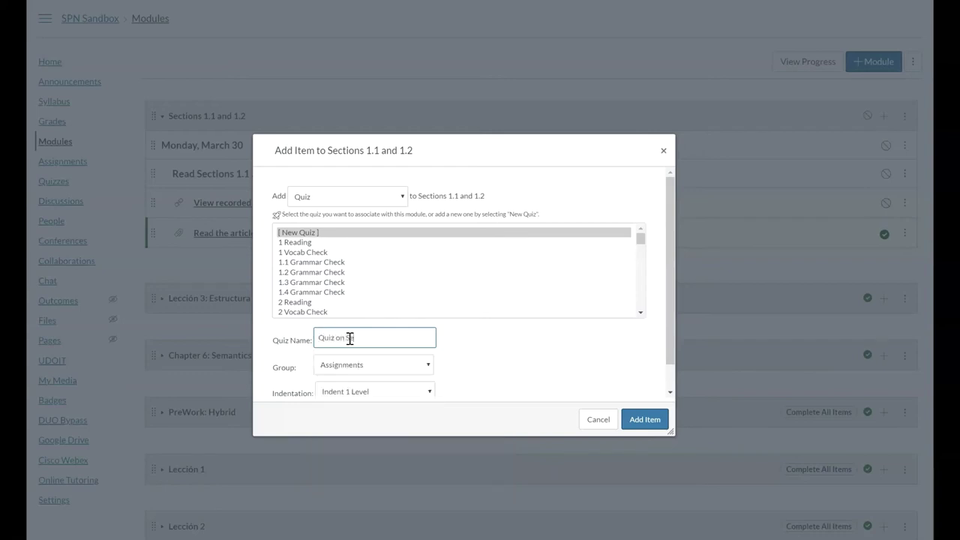
{"action": "type", "text": "nd 1.2"}
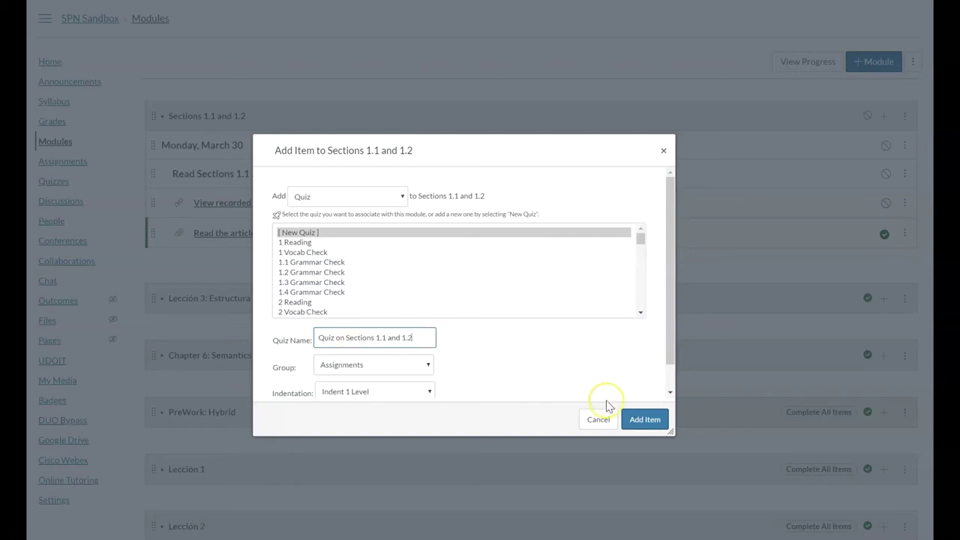
{"action": "left_click", "coordinate": [367, 366]}
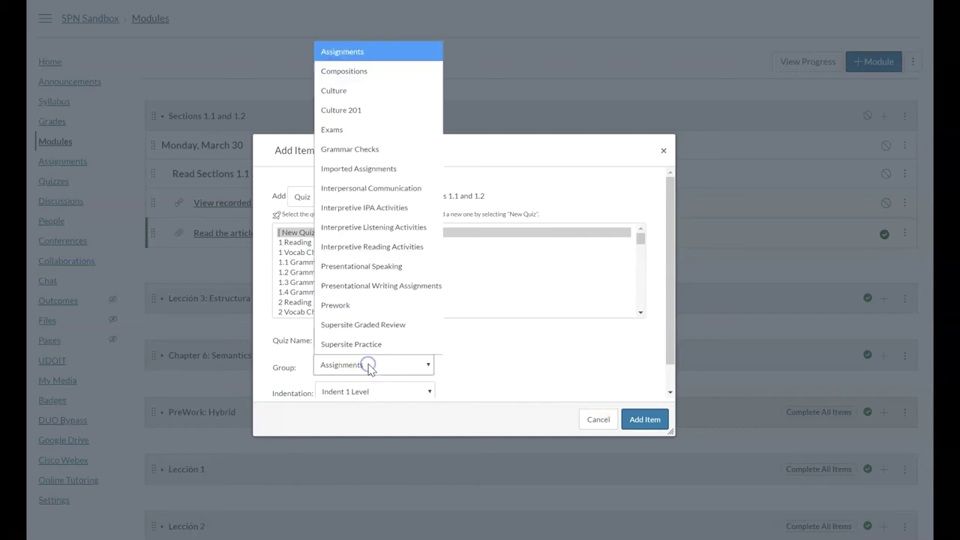
{"action": "left_click", "coordinate": [374, 151]}
{"action": "scroll", "coordinate": [495, 339], "scroll_direction": "down", "scroll_amount": 2}
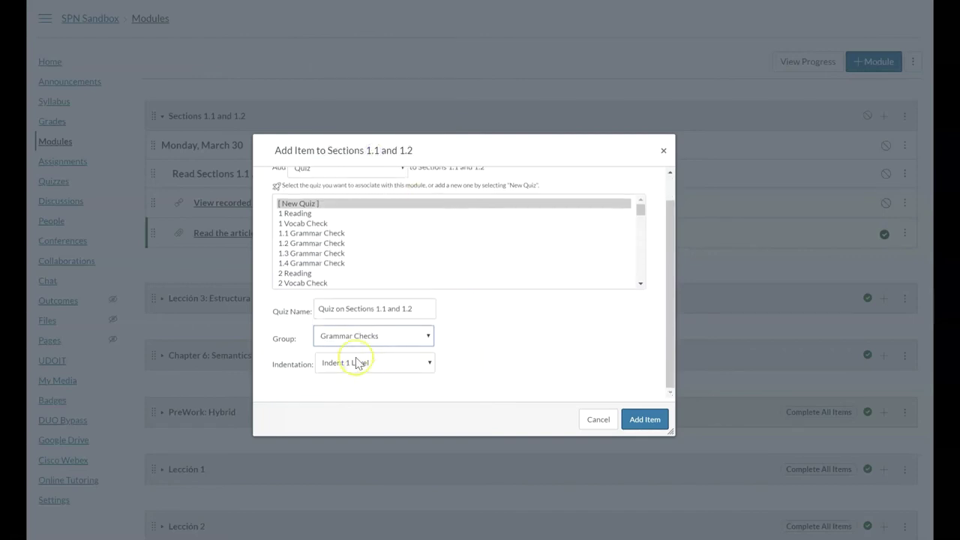
{"action": "left_click", "coordinate": [651, 421]}
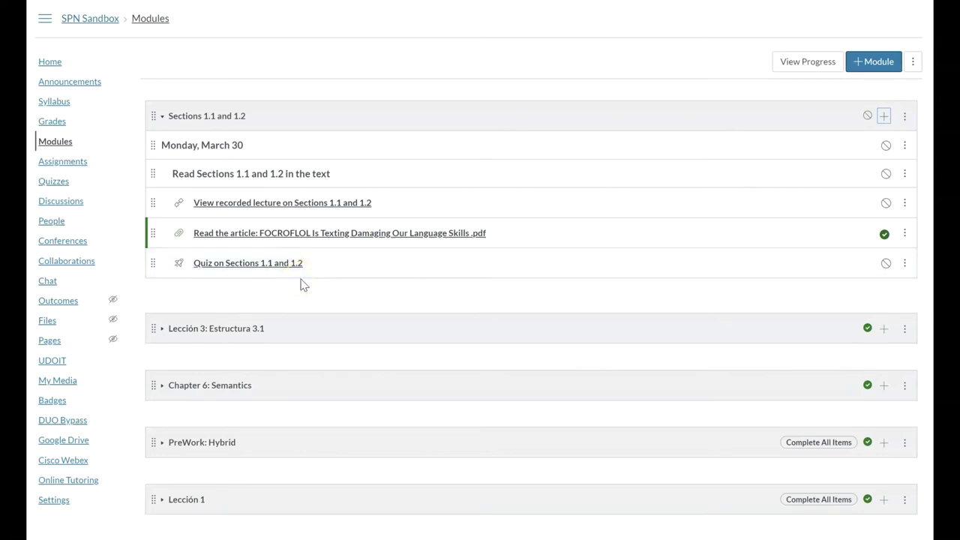
{"action": "left_click", "coordinate": [267, 270]}
Add a new discussion topic 'Discussion on Sections 1.1 and 1.2' after the quiz.
{"action": "left_click", "coordinate": [885, 117]}
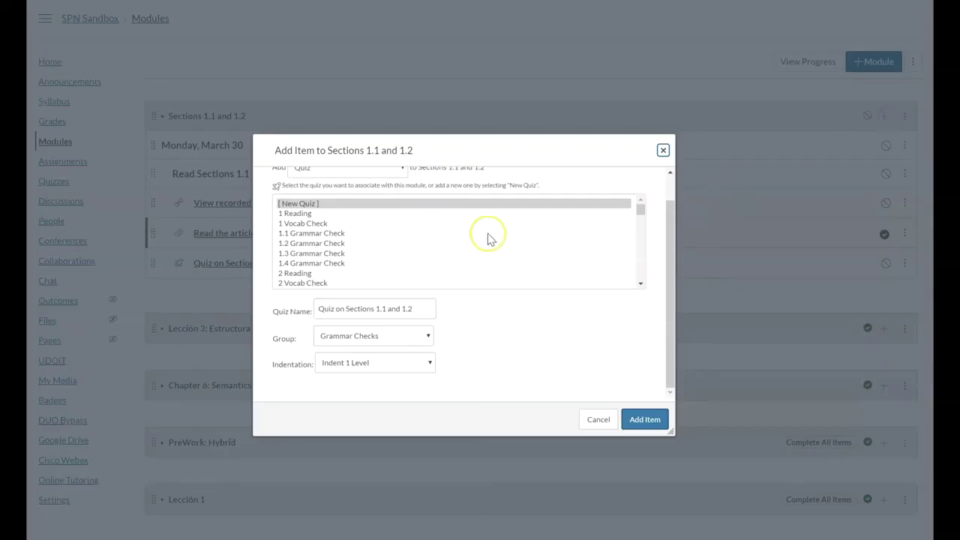
{"action": "left_click", "coordinate": [360, 177]}
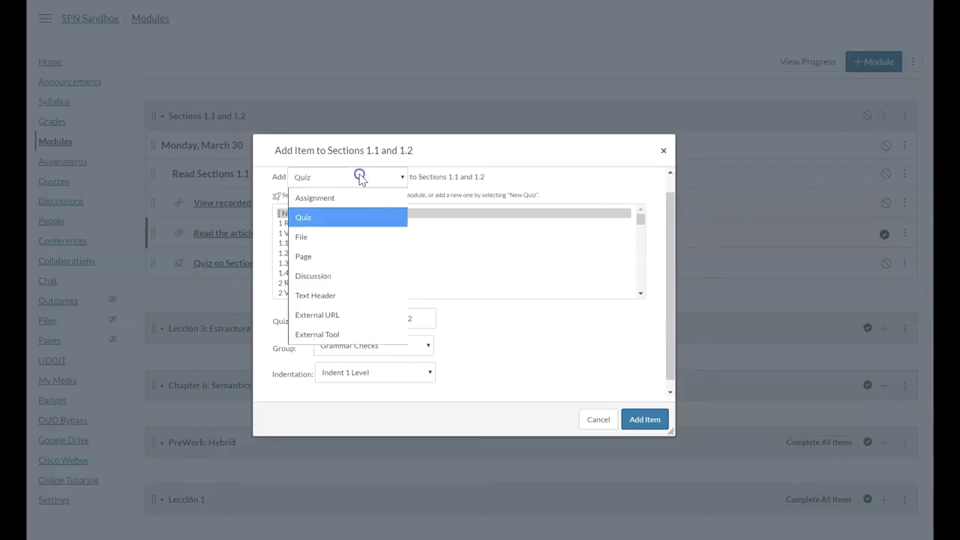
{"action": "left_click", "coordinate": [342, 276]}
{"action": "left_click", "coordinate": [321, 233]}
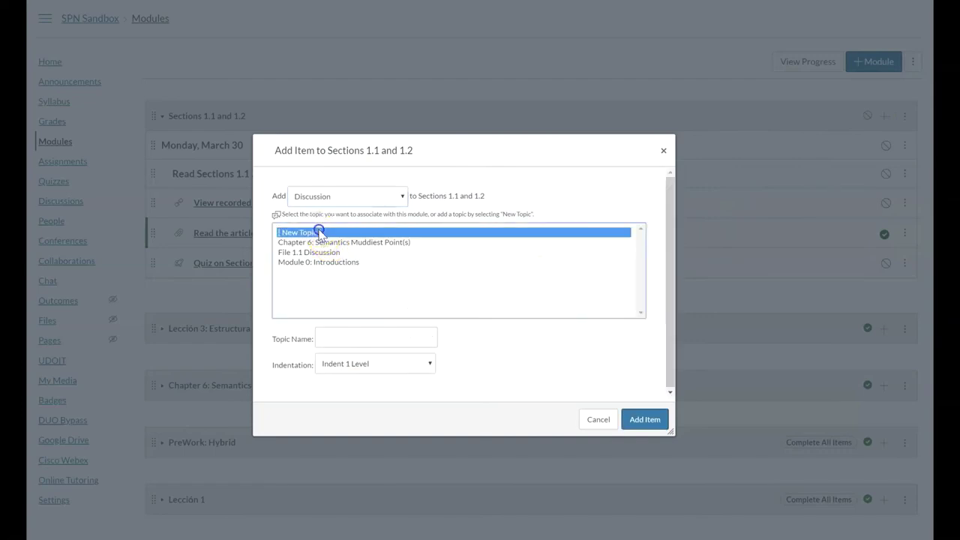
{"action": "left_click", "coordinate": [349, 341]}
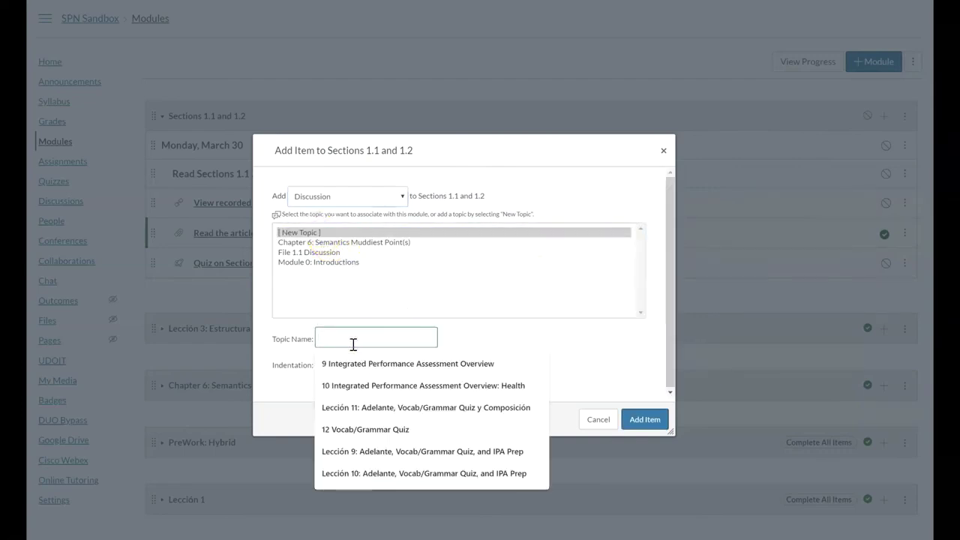
{"action": "type", "text": "Discussion on Sections 1.1"}
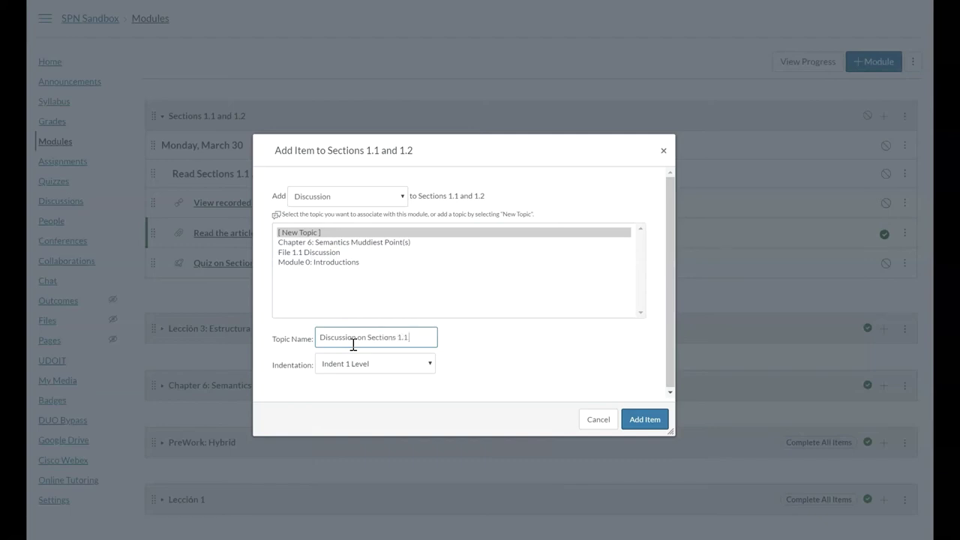
{"action": "type", "text": " and 1.2"}
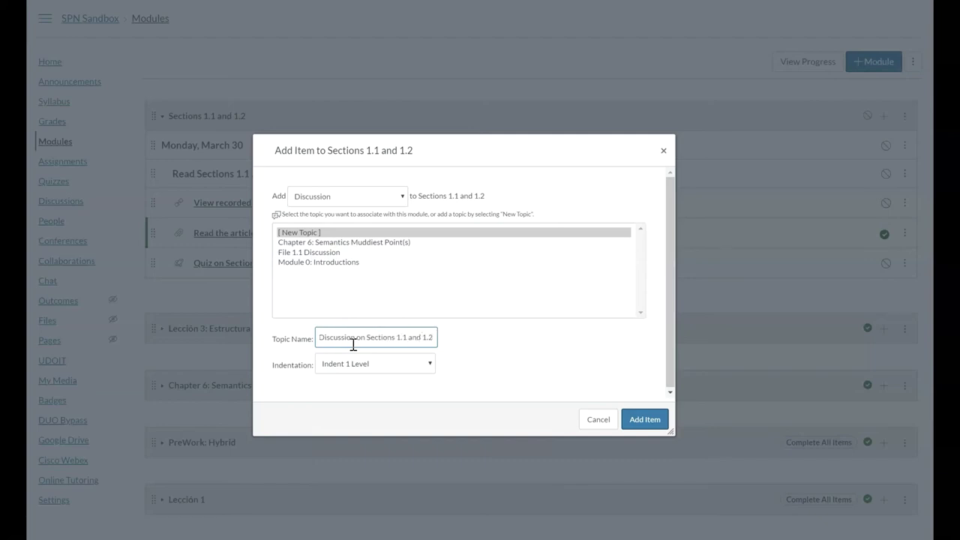
{"action": "left_click", "coordinate": [638, 421]}
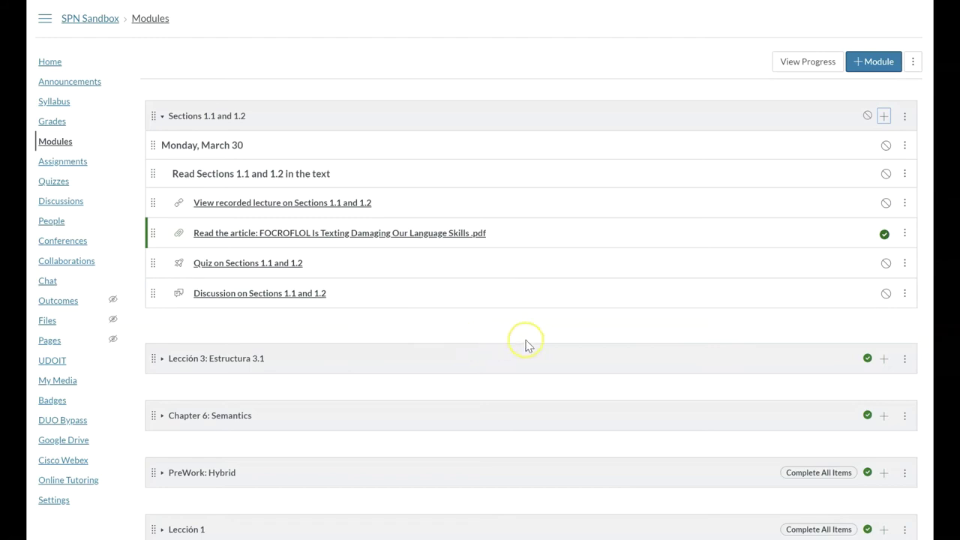
Add a new assignment 'Reflection on Sections 1.1 and 1.2' after the discussion.
{"action": "left_click", "coordinate": [883, 117]}
{"action": "left_click", "coordinate": [336, 199]}
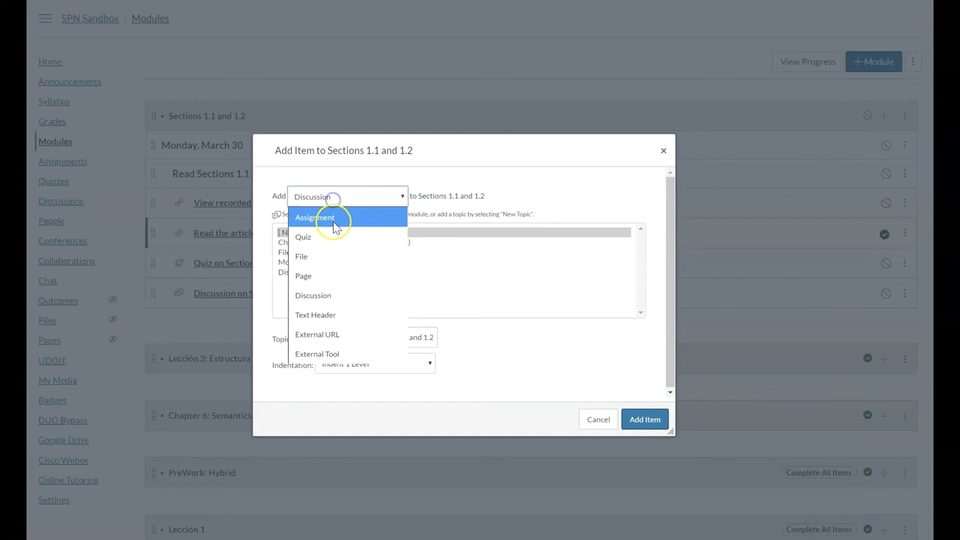
{"action": "left_click", "coordinate": [336, 219]}
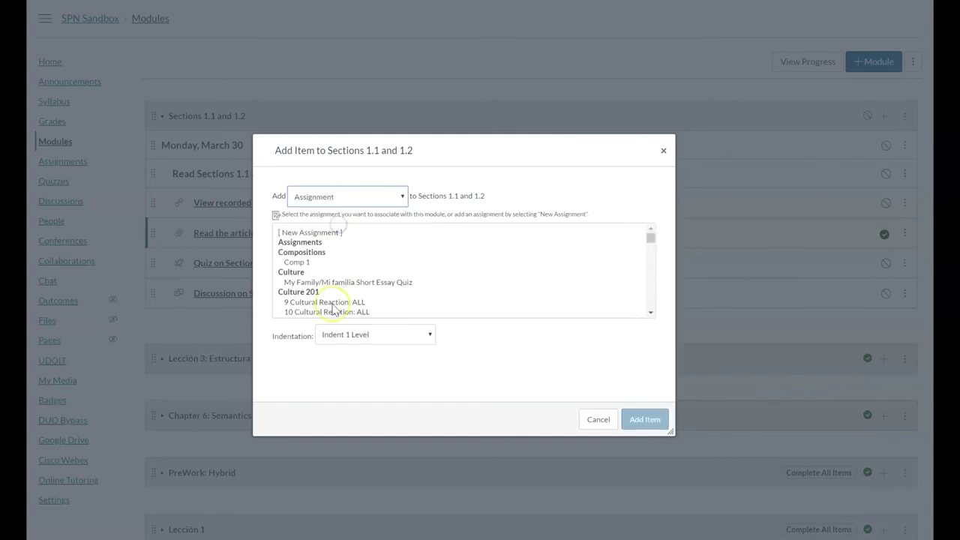
{"action": "left_click", "coordinate": [301, 233]}
{"action": "left_click", "coordinate": [350, 342]}
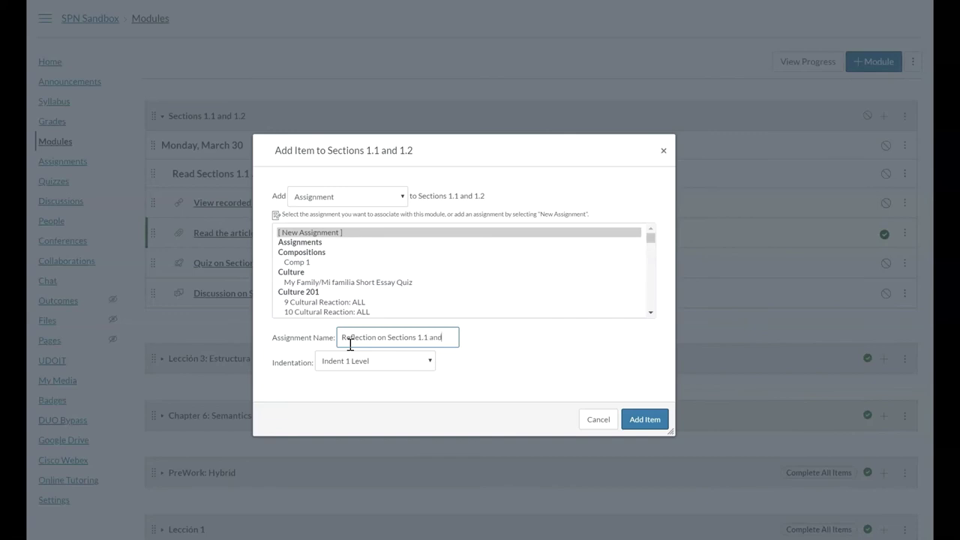
{"action": "left_click", "coordinate": [643, 420]}
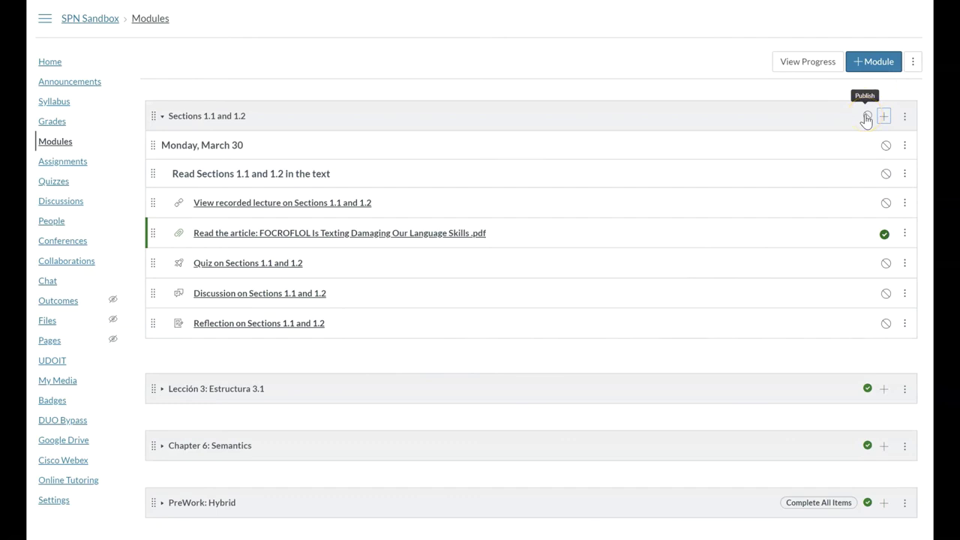
Publish the Sections 1.1 and 1.2 module together with all of its items.
{"action": "left_click", "coordinate": [866, 117]}
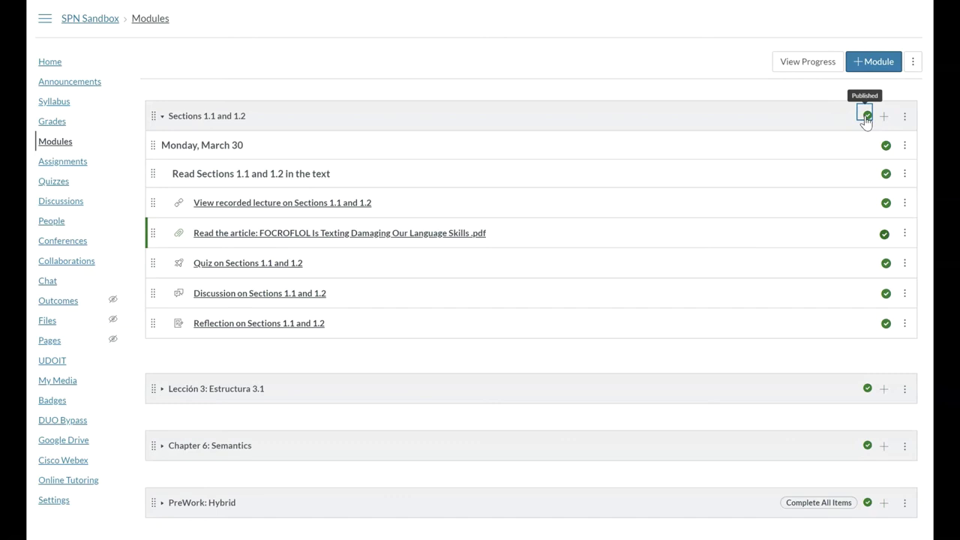